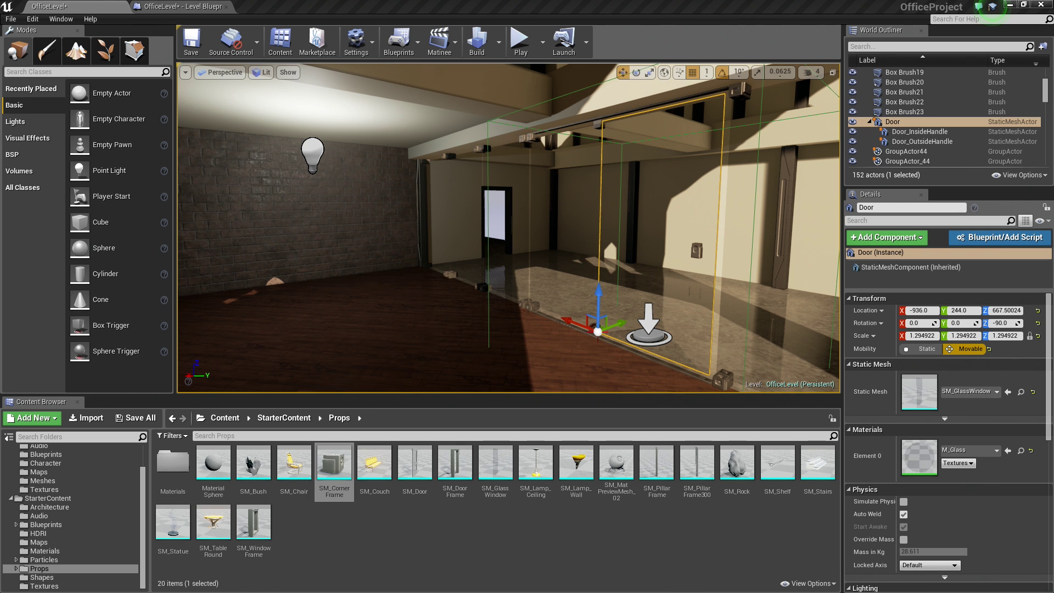
# Delete the point light hanging in the dark brick-walled room.
pyautogui.moveTo(458, 279); pyautogui.dragTo(457, 247, button='right')
pyautogui.press('Escape')
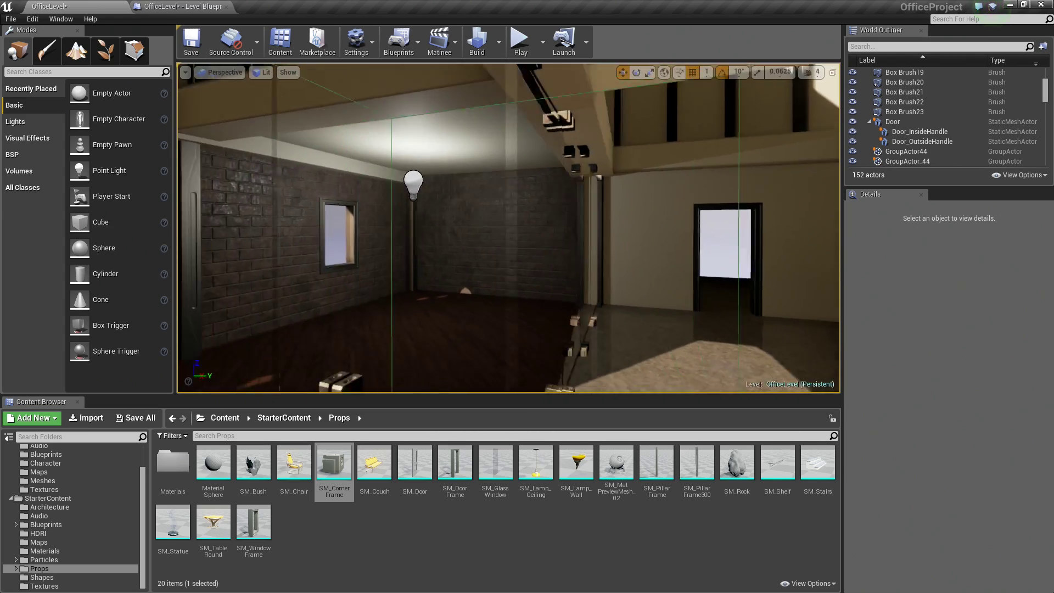
pyautogui.moveTo(457, 247)
pyautogui.mouseDown(button='right')
pyautogui.moveTo(450, 269)
pyautogui.moveTo(450, 222)
pyautogui.moveTo(468, 230)
pyautogui.mouseUp(button='right')
pyautogui.click(494, 165)
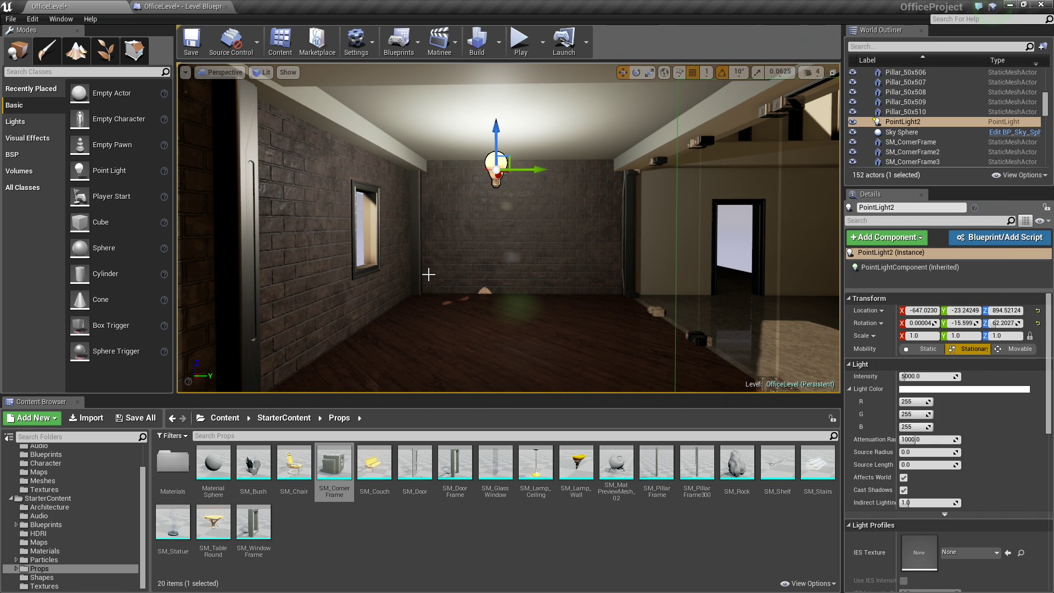
pyautogui.press('Delete')
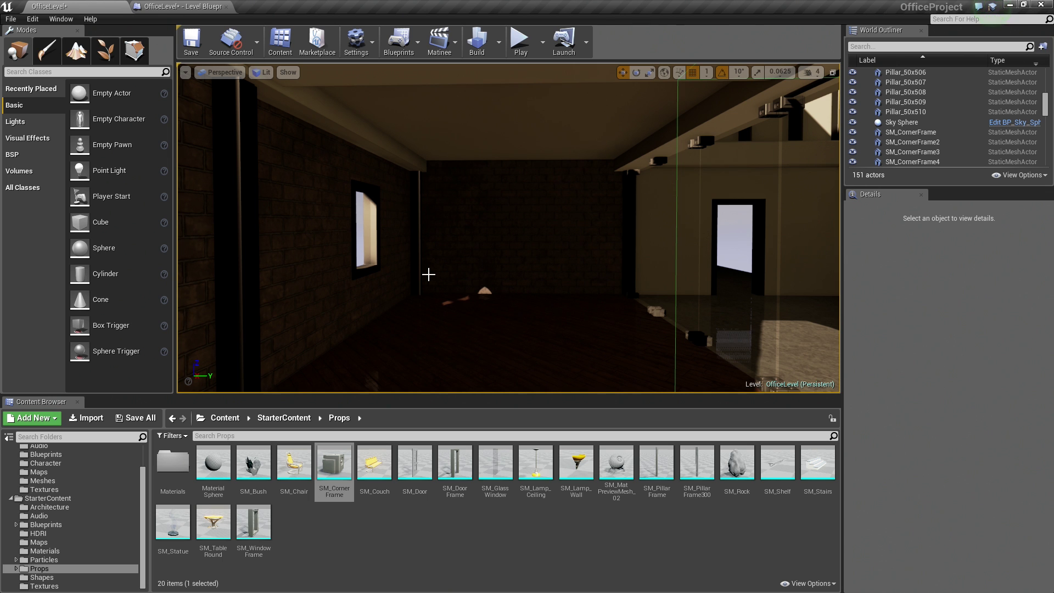
# Place the SM_TableRound prop on the wood floor in the middle of the brick-walled room.
pyautogui.moveTo(579, 287); pyautogui.dragTo(513, 245, button='right')
pyautogui.press('s')
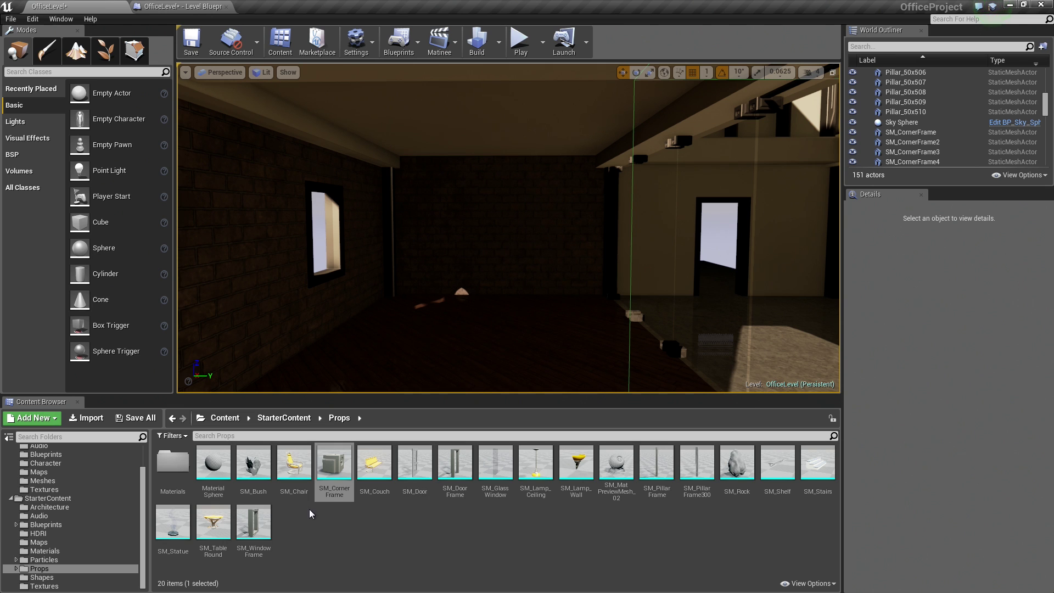
pyautogui.moveTo(213, 521); pyautogui.dragTo(495, 334)
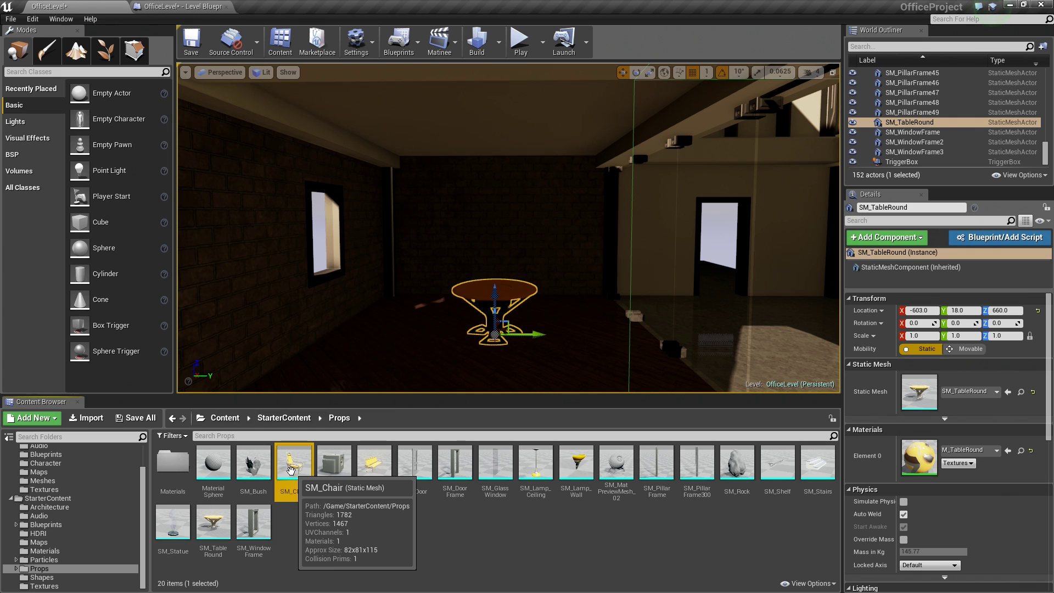
# Place an SM_Chair prop on the window side of the round table and rotate it about 50° around the vertical axis.
pyautogui.moveTo(294, 469); pyautogui.dragTo(482, 369)
pyautogui.press('e')
pyautogui.press('w')
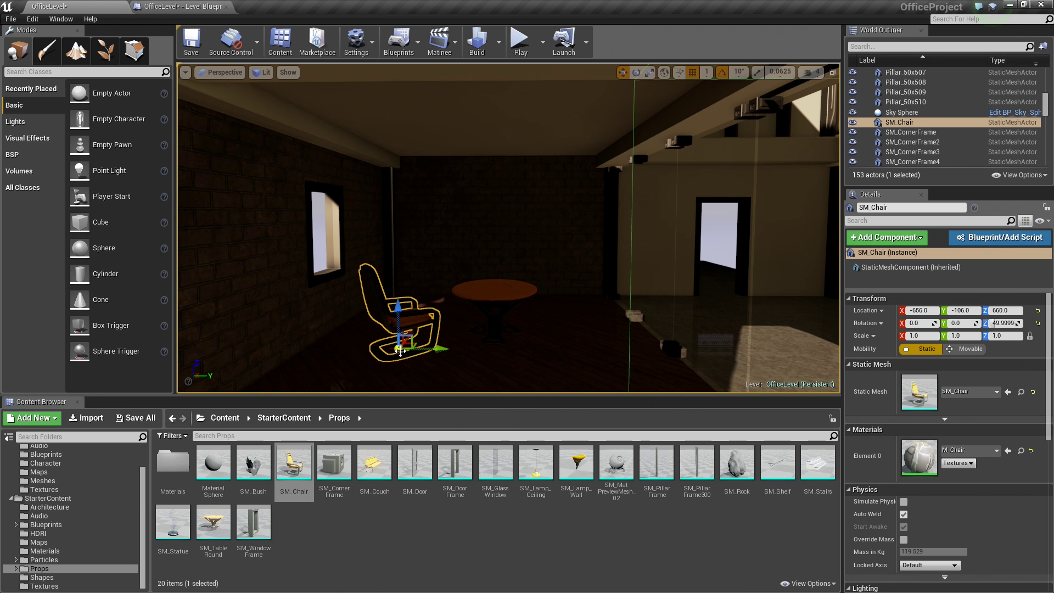
# Move the chair closer to the table, to about X -634.8, Y -67.3, Z 665.
pyautogui.press('w')
pyautogui.moveTo(548, 194); pyautogui.dragTo(535, 229, button='right')
pyautogui.press('s')
pyautogui.press('s')
pyautogui.press('w')
pyautogui.press('s')
pyautogui.press('a')
pyautogui.press('d')
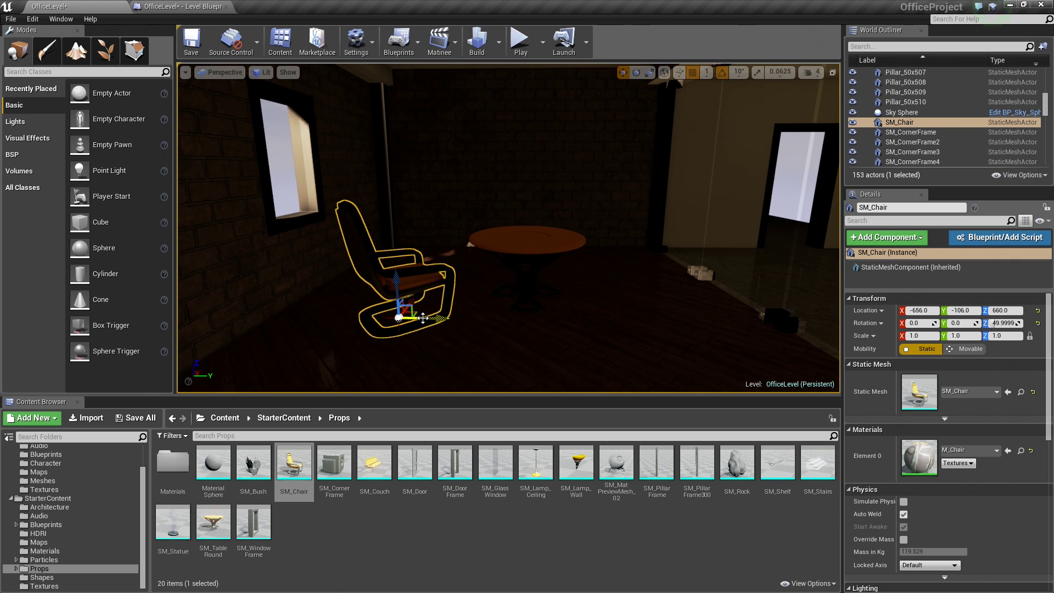
pyautogui.moveTo(450, 316); pyautogui.dragTo(383, 293)
pyautogui.moveTo(496, 306); pyautogui.dragTo(385, 308)
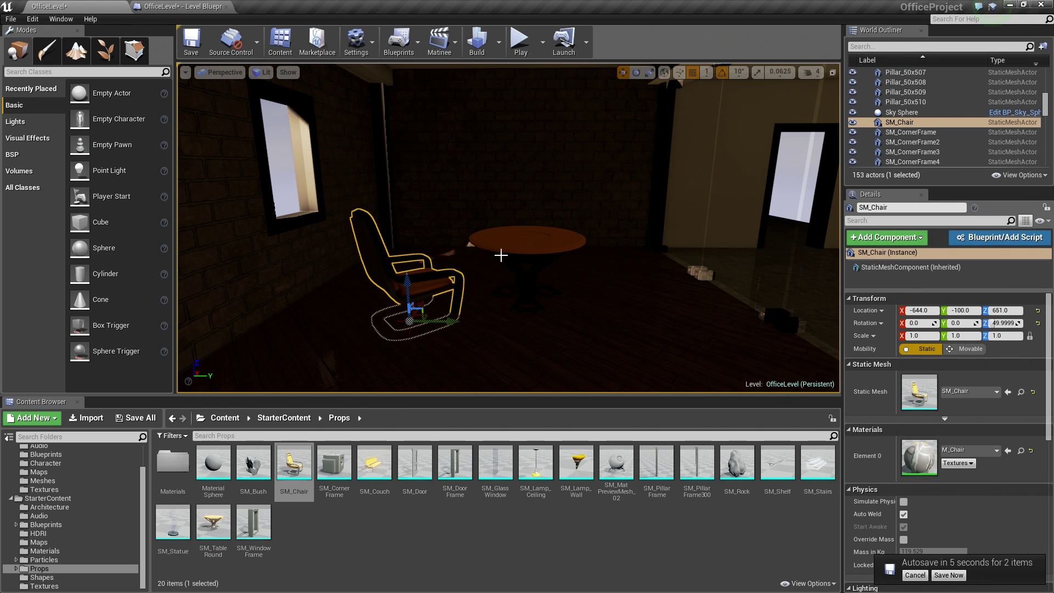
pyautogui.moveTo(409, 287); pyautogui.dragTo(404, 274)
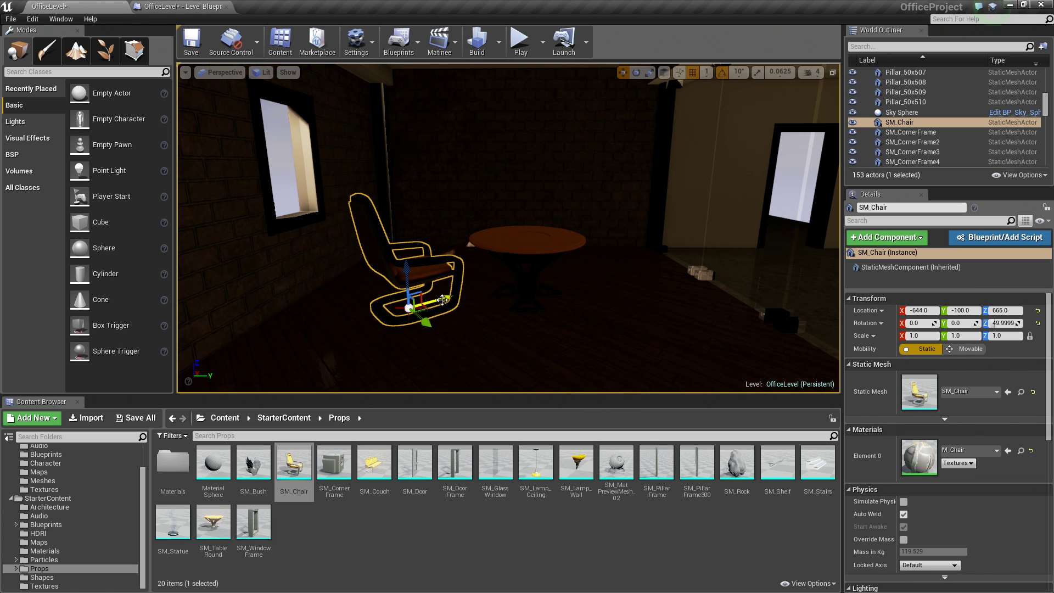
pyautogui.moveTo(444, 299); pyautogui.dragTo(477, 295)
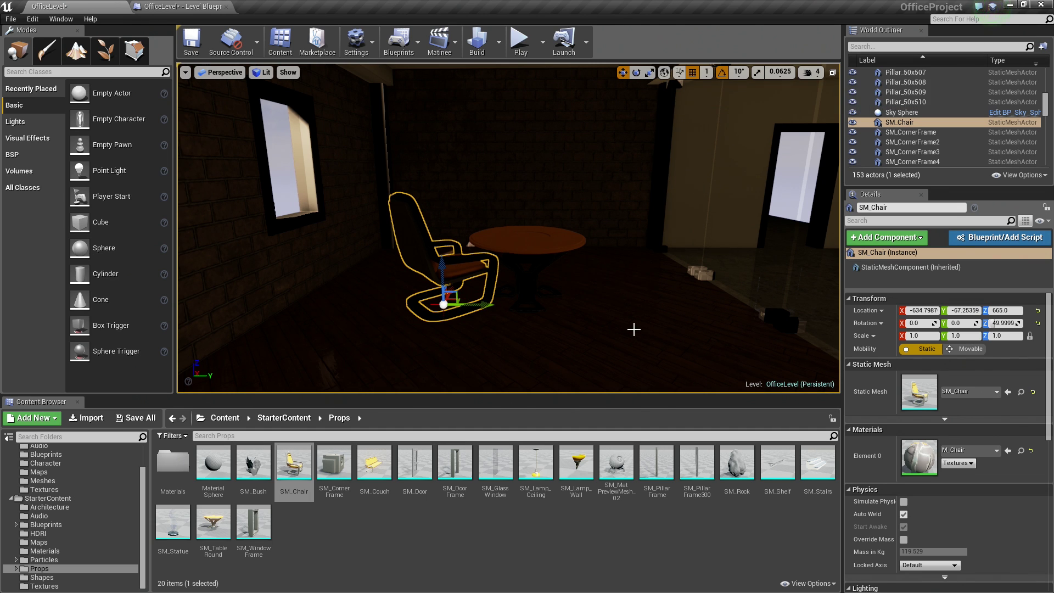
pyautogui.press('Escape')
# Duplicate the chair to the other side of the table at about Y 96.7 and rotate the copy to -50° around the vertical axis.
pyautogui.moveTo(620, 319); pyautogui.dragTo(609, 368)
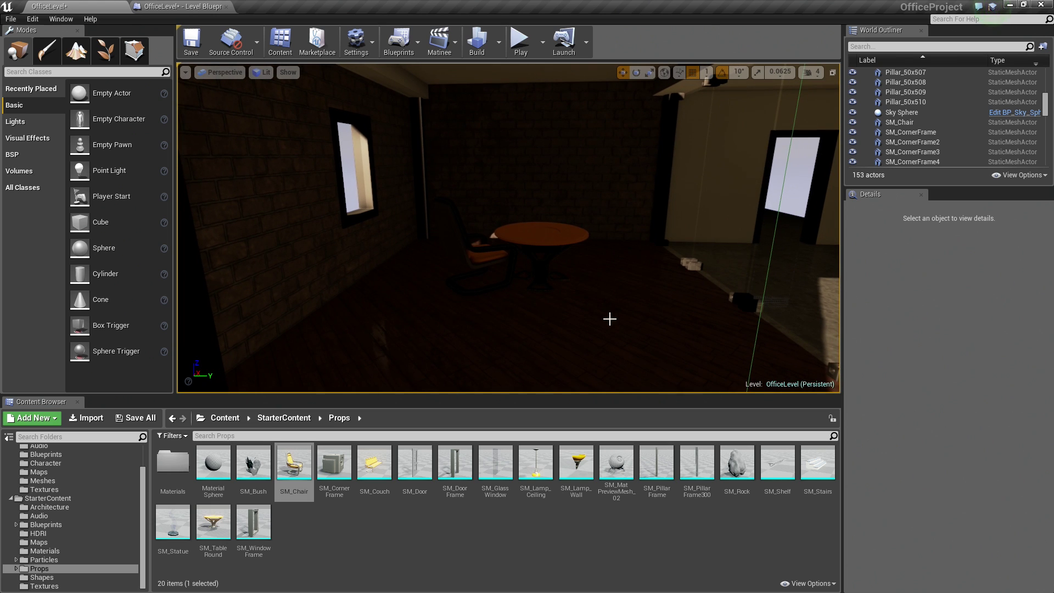
pyautogui.click(506, 295)
pyautogui.keyDown('alt'); pyautogui.moveTo(512, 285); pyautogui.dragTo(646, 308); pyautogui.keyUp('alt')
pyautogui.press('e')
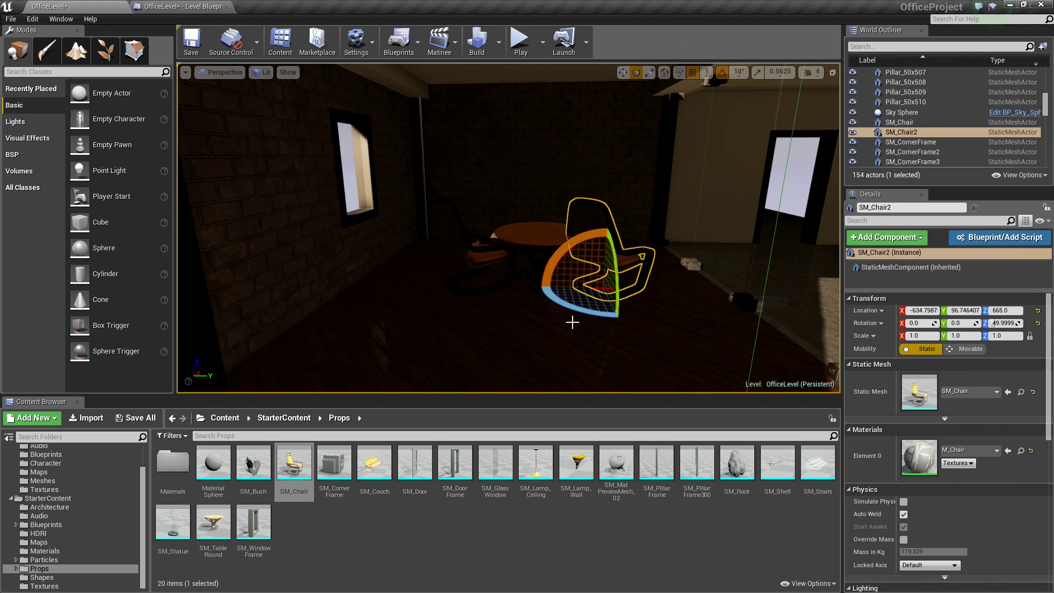
pyautogui.moveTo(572, 323); pyautogui.dragTo(654, 311)
pyautogui.press('w')
pyautogui.moveTo(429, 252)
pyautogui.mouseDown(button='right')
pyautogui.moveTo(415, 239)
pyautogui.moveTo(461, 247)
pyautogui.moveTo(483, 307)
pyautogui.moveTo(450, 291)
pyautogui.moveTo(430, 253)
pyautogui.mouseUp(button='right')
pyautogui.press('e')
pyautogui.press('s')
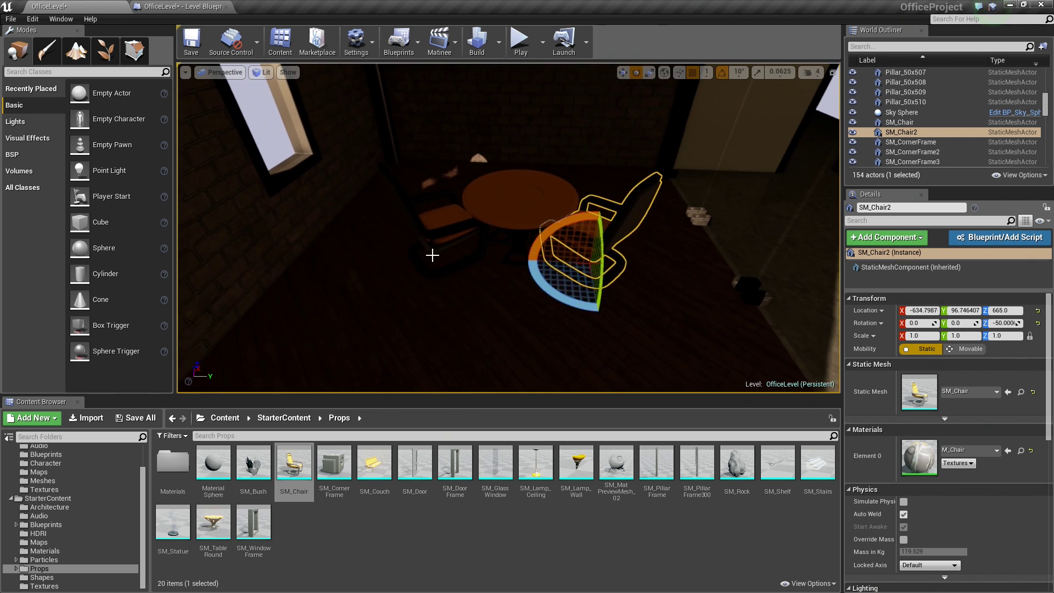
pyautogui.press('Escape')
# Select both chairs and duplicate them along X to the far side of the table, at about X -478.8.
pyautogui.click(432, 250)
pyautogui.keyDown('ctrl'); pyautogui.click(586, 241); pyautogui.keyUp('ctrl')
pyautogui.press('d')
pyautogui.moveTo(565, 277)
pyautogui.mouseDown(button='right')
pyautogui.moveTo(450, 278)
pyautogui.moveTo(456, 297)
pyautogui.moveTo(565, 277)
pyautogui.mouseUp(button='right')
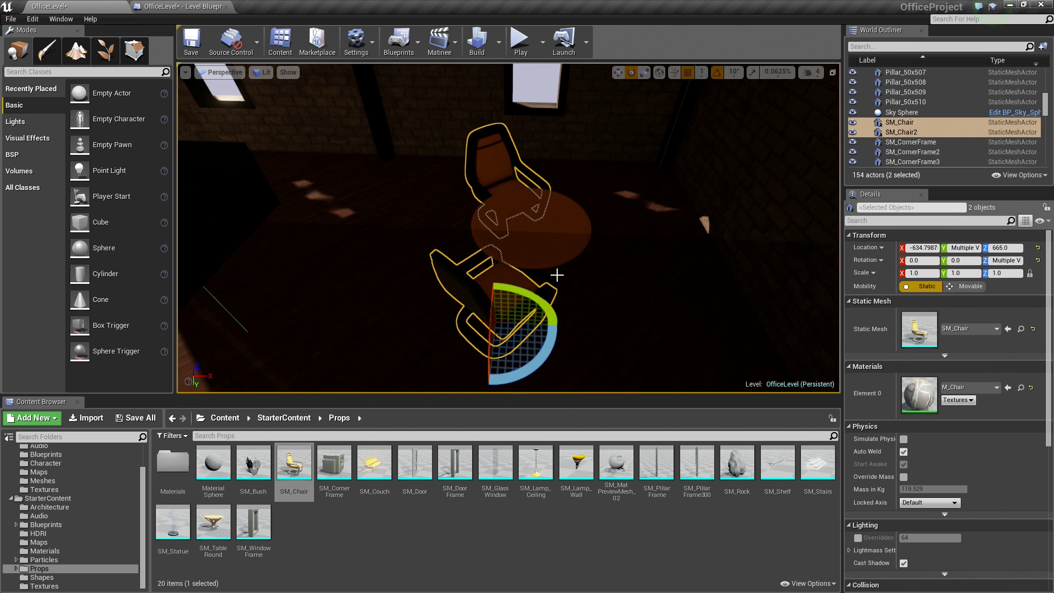
pyautogui.press('w')
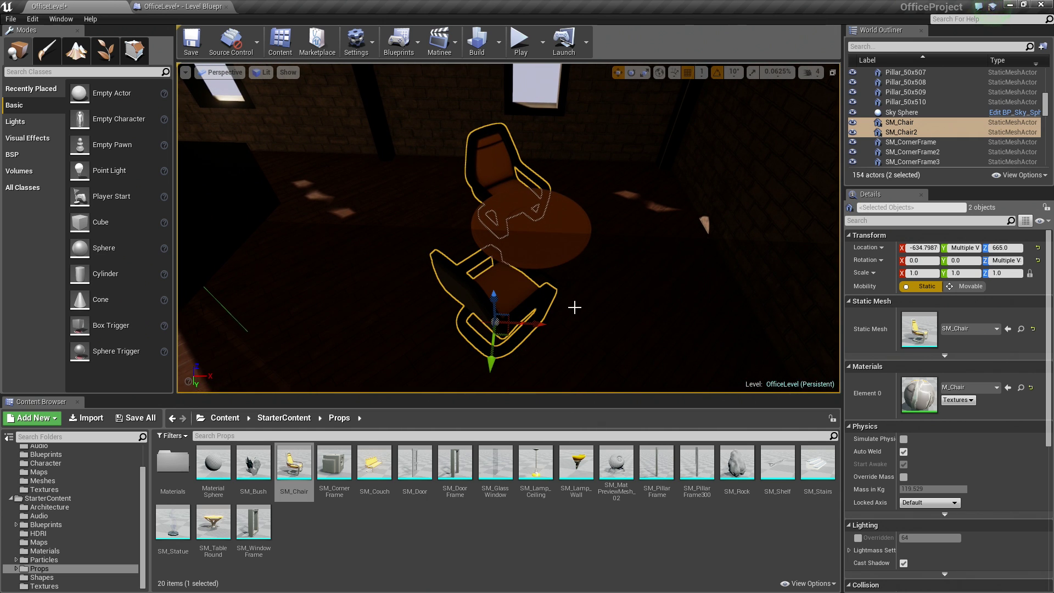
pyautogui.keyDown('alt'); pyautogui.moveTo(535, 322); pyautogui.dragTo(615, 319); pyautogui.keyUp('alt')
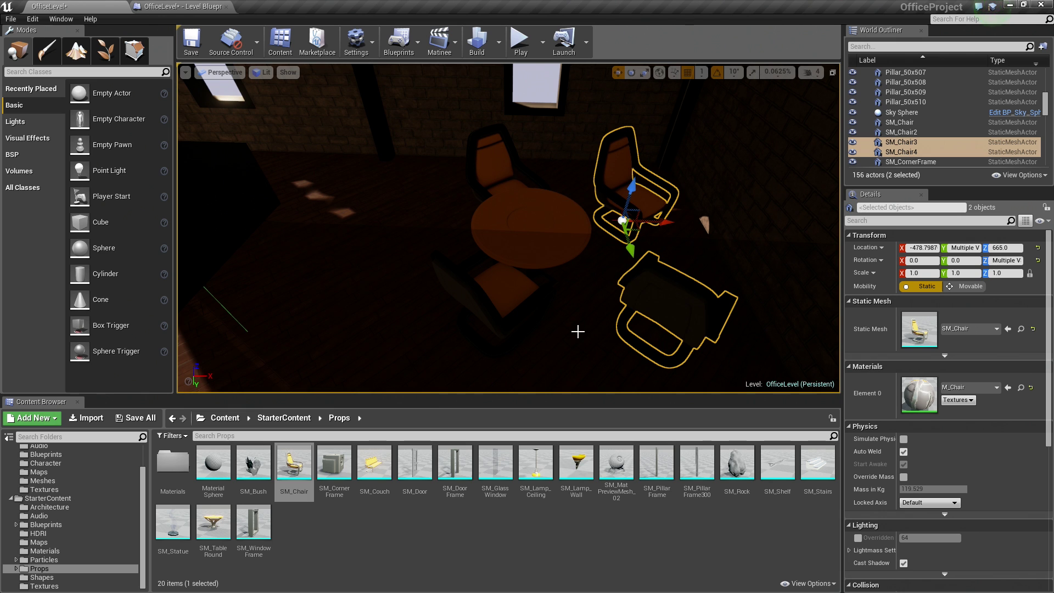
# Rotate the two duplicated chairs around the vertical axis so they face back towards the table.
pyautogui.press('e')
pyautogui.moveTo(577, 245); pyautogui.dragTo(692, 238)
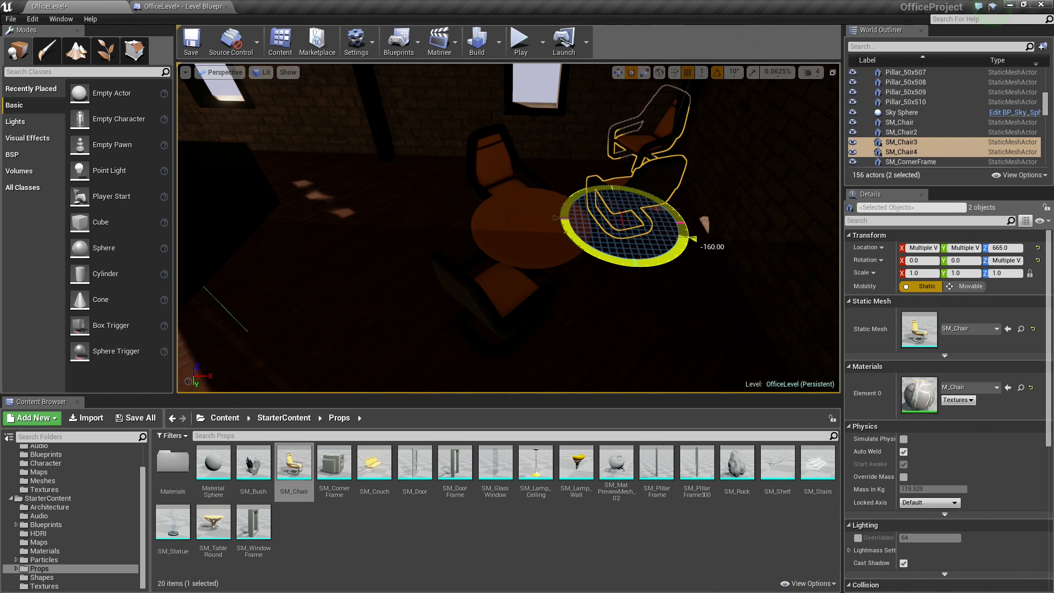
pyautogui.moveTo(404, 202); pyautogui.dragTo(620, 214, button='right')
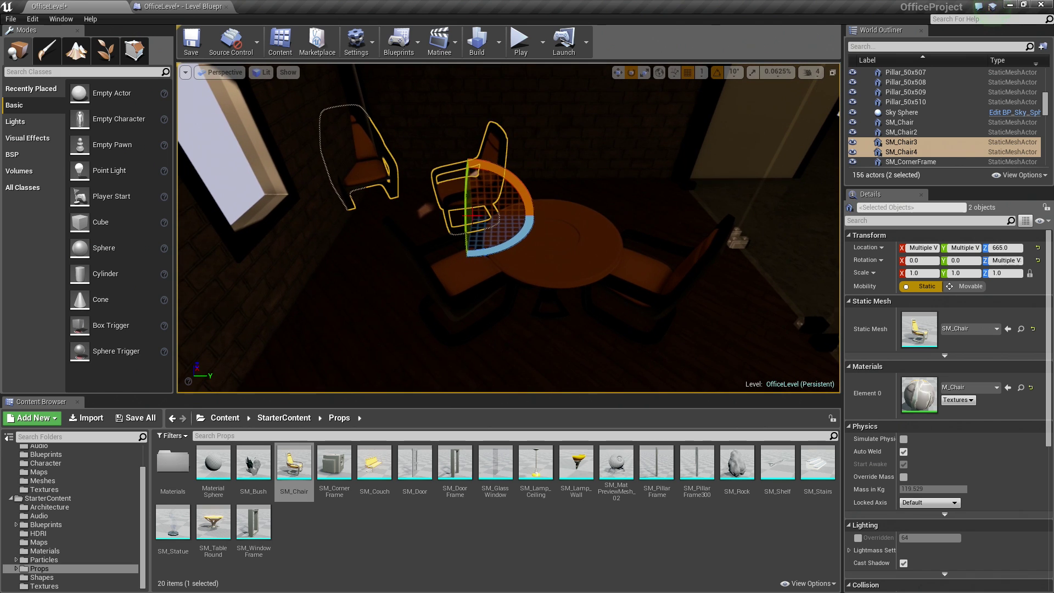
pyautogui.moveTo(486, 250); pyautogui.dragTo(499, 251)
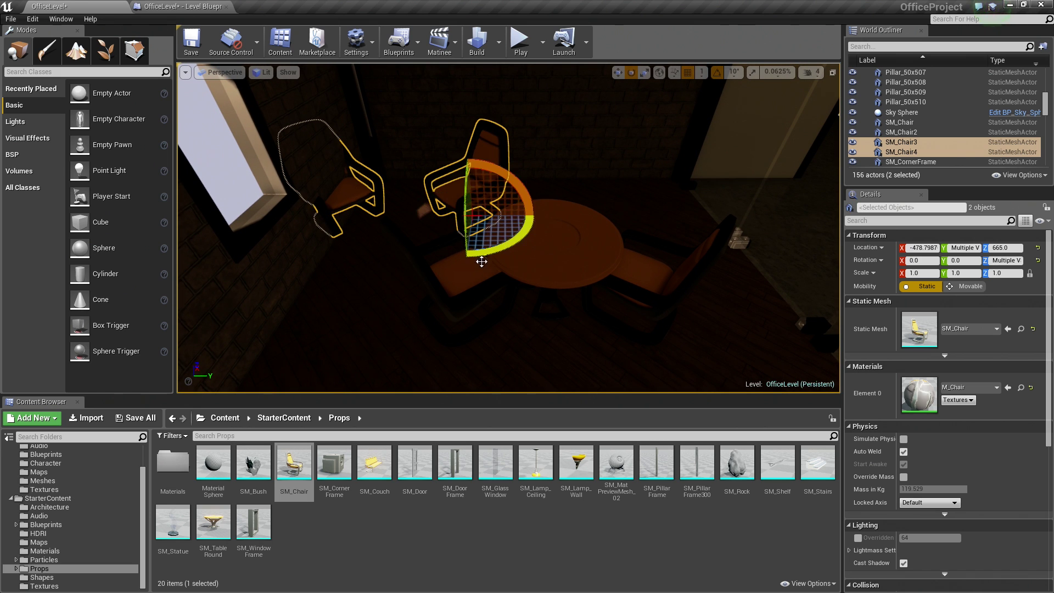
# Move the two duplicated chairs in against the far side of the table, at about X -509.8, aligned opposite the first pair.
pyautogui.press('w')
pyautogui.moveTo(516, 214); pyautogui.dragTo(665, 215)
pyautogui.moveTo(666, 215); pyautogui.dragTo(544, 214, button='right')
pyautogui.moveTo(744, 274); pyautogui.dragTo(647, 294)
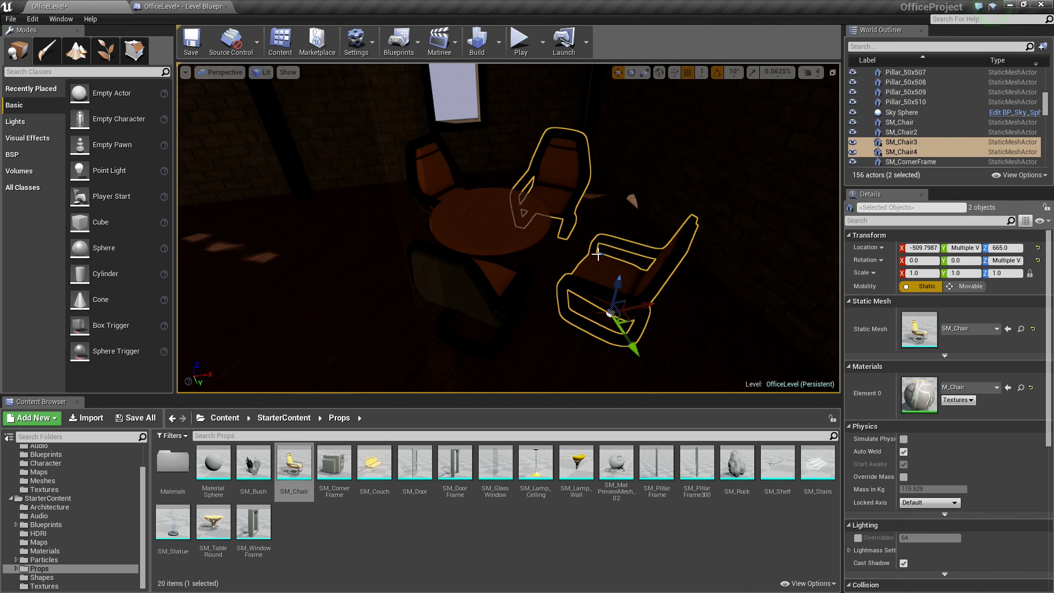
pyautogui.moveTo(633, 343); pyautogui.dragTo(634, 337)
pyautogui.press('Escape')
pyautogui.moveTo(560, 287); pyautogui.dragTo(585, 285, button='right')
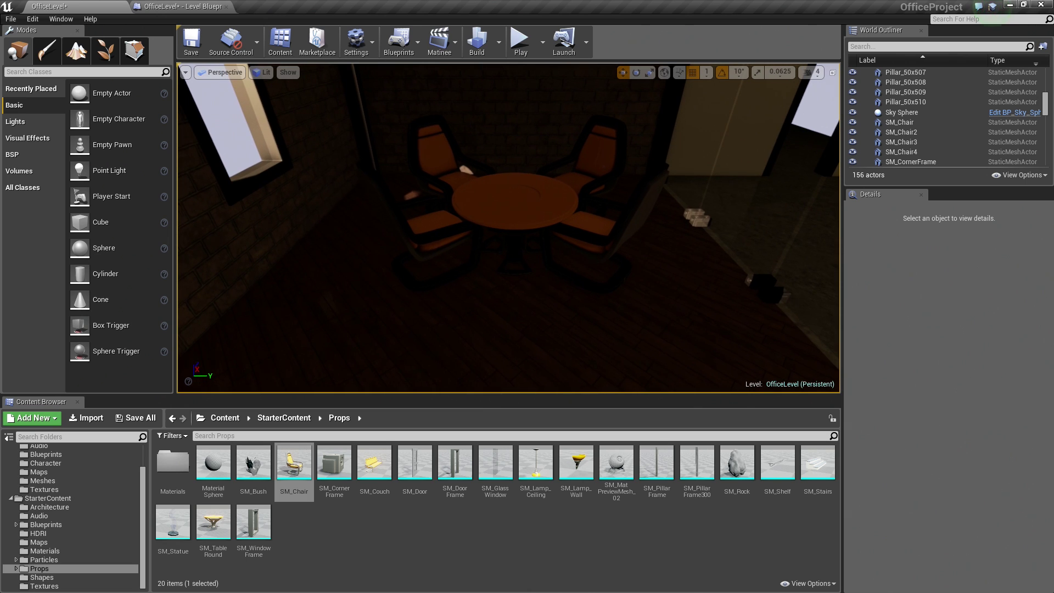
# Fine-tune the placement of the near window-side chair so the four seats are evenly arranged around the round table.
pyautogui.click(443, 271)
pyautogui.moveTo(476, 268); pyautogui.dragTo(522, 270)
pyautogui.moveTo(522, 270); pyautogui.dragTo(485, 230, button='right')
pyautogui.moveTo(485, 193); pyautogui.dragTo(460, 215)
pyautogui.moveTo(460, 215); pyautogui.dragTo(522, 251, button='right')
pyautogui.moveTo(522, 251); pyautogui.dragTo(481, 218)
pyautogui.press('Escape')
pyautogui.moveTo(539, 235)
pyautogui.mouseDown(button='right')
pyautogui.moveTo(527, 187)
pyautogui.moveTo(570, 184)
pyautogui.moveTo(582, 209)
pyautogui.moveTo(529, 235)
pyautogui.mouseUp(button='right')
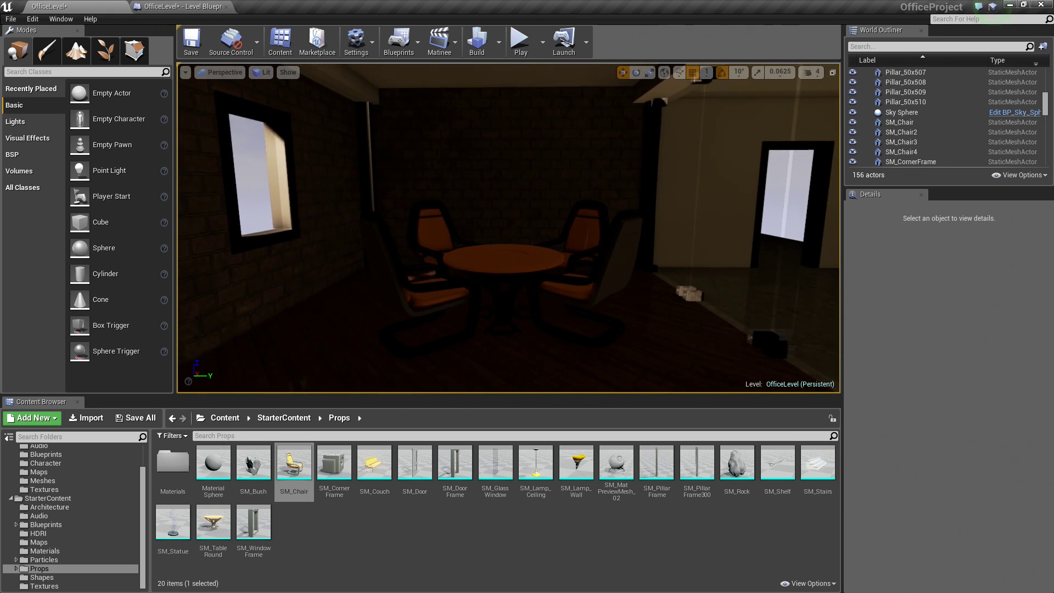
# Place Blueprint_CeilingLight from the StarterContent Blueprints folder at the centre of the round tabletop.
pyautogui.click(407, 542)
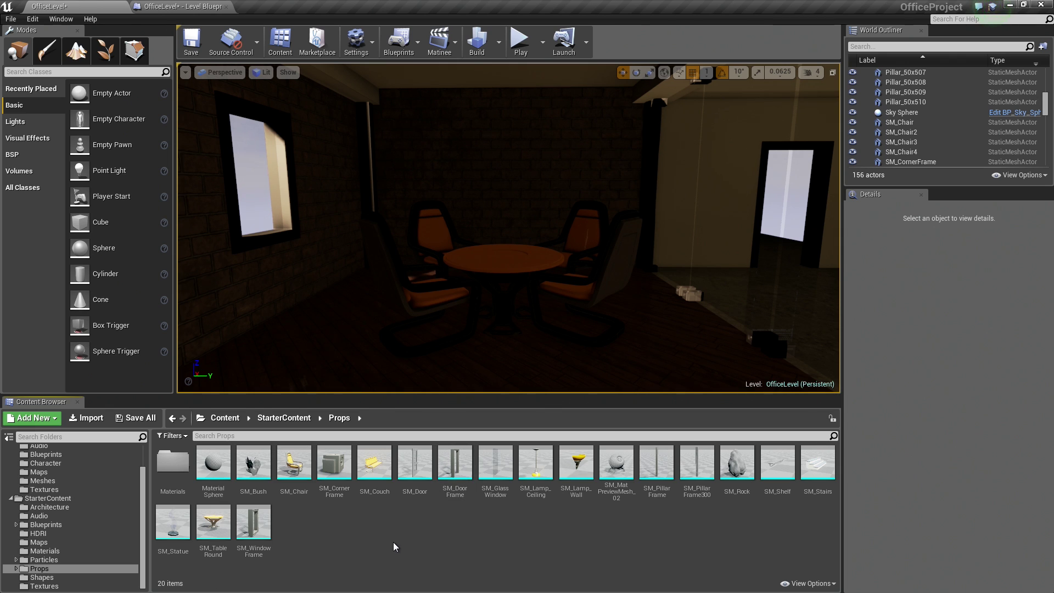
pyautogui.click(55, 526)
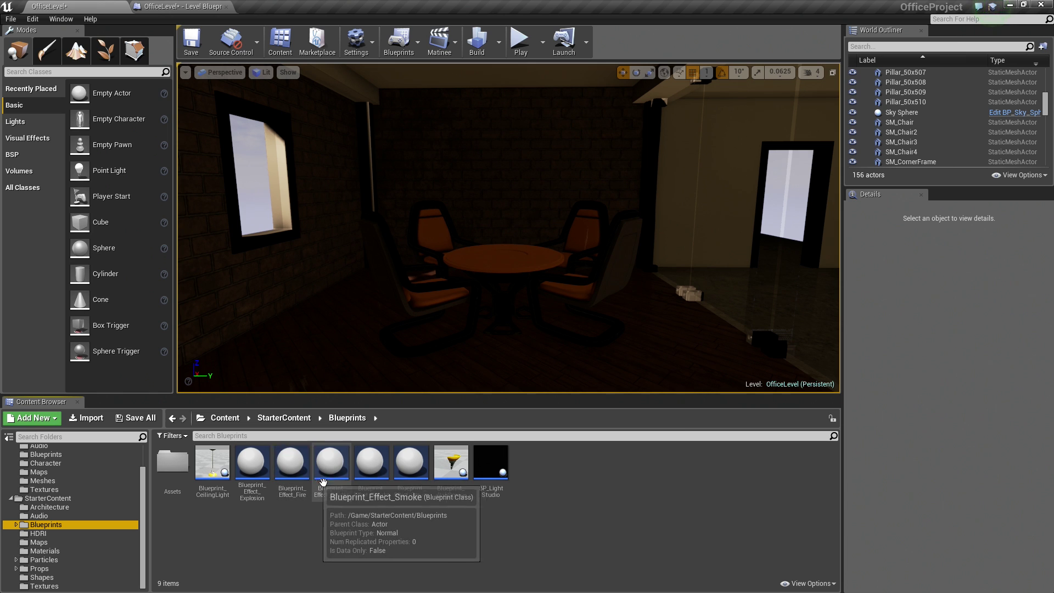
pyautogui.click(212, 466)
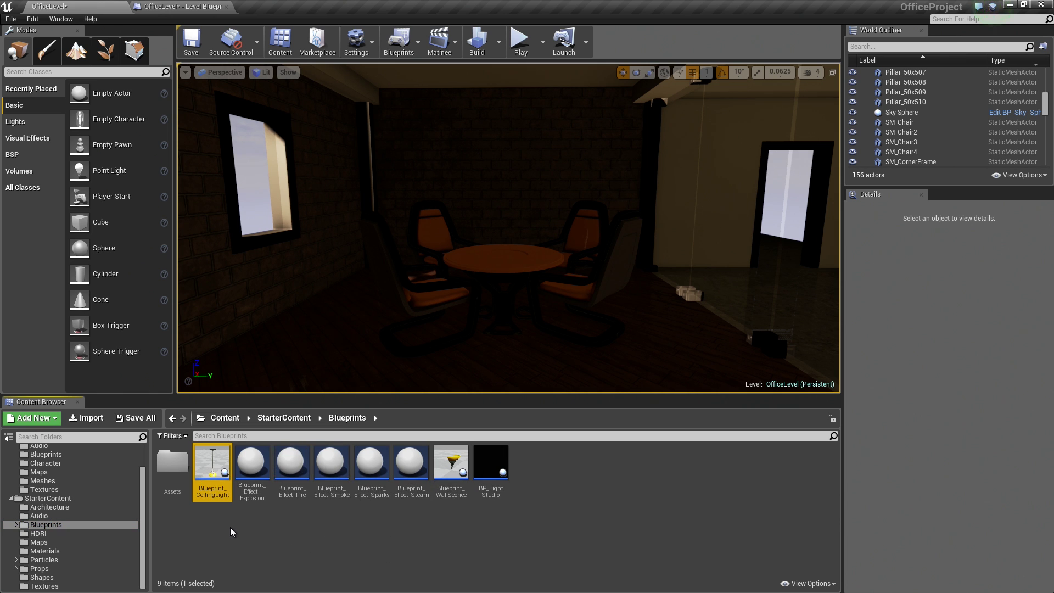
pyautogui.moveTo(205, 482); pyautogui.dragTo(473, 302)
pyautogui.moveTo(501, 260); pyautogui.dragTo(507, 257)
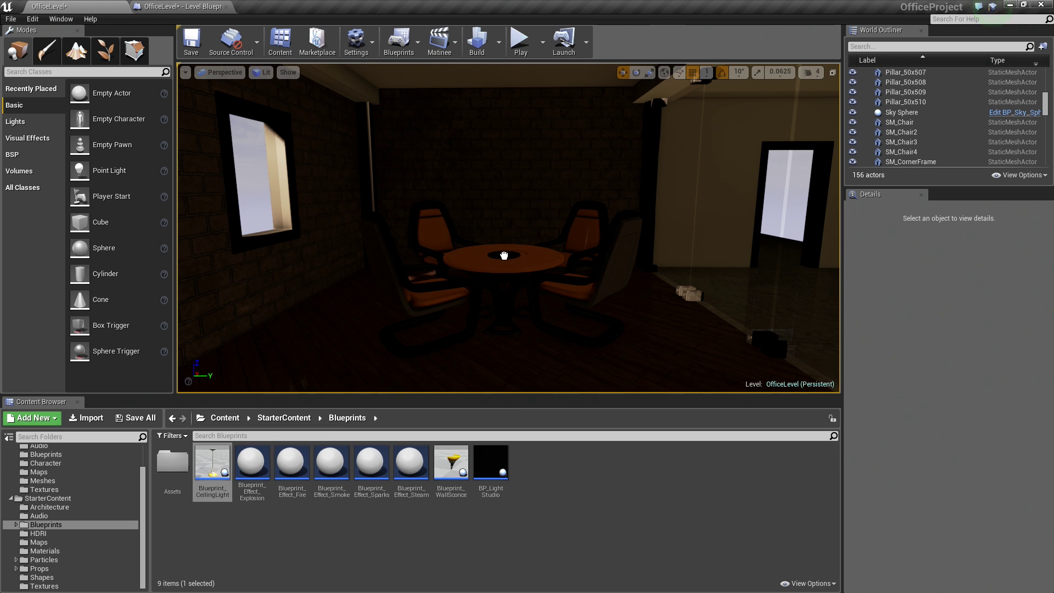
pyautogui.moveTo(505, 256); pyautogui.dragTo(504, 256)
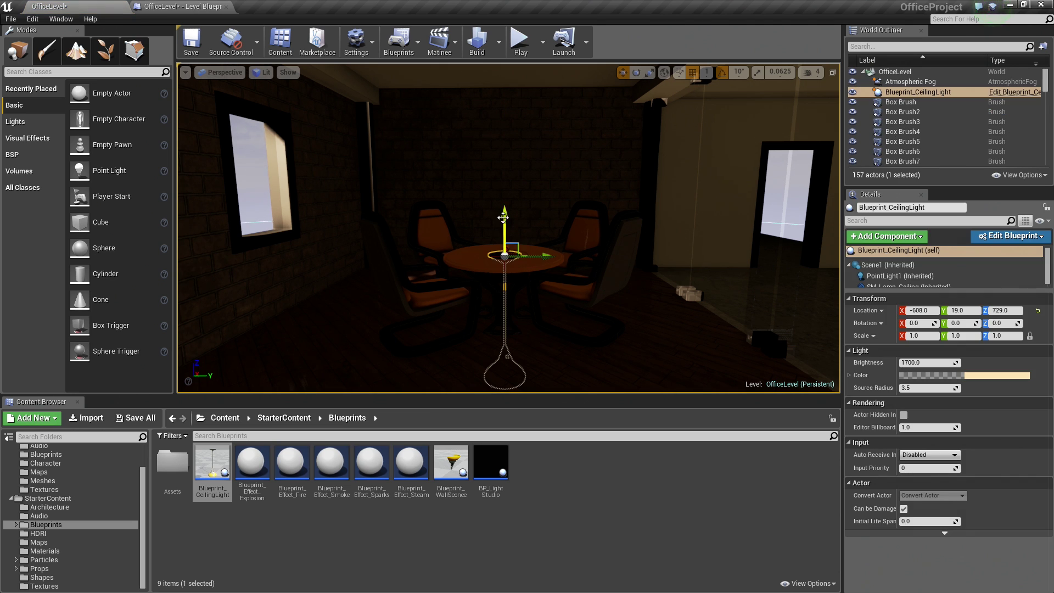
# Raise the ceiling light above the table to Z 958 so it hangs from the ceiling.
pyautogui.moveTo(503, 218); pyautogui.dragTo(503, 33)
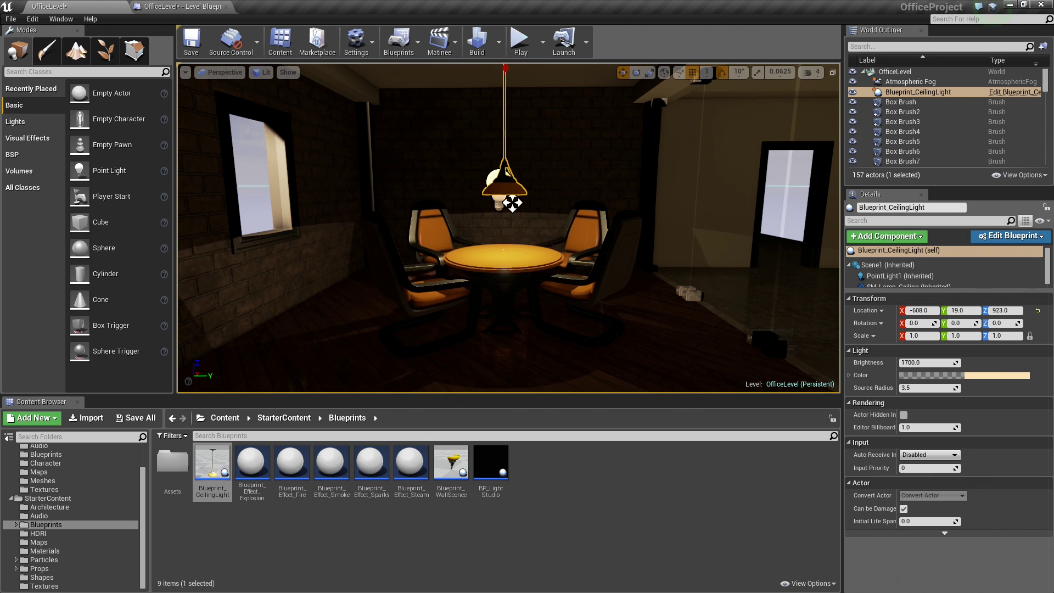
pyautogui.moveTo(525, 257); pyautogui.dragTo(520, 231, button='right')
pyautogui.scroll(-3, 524, 257)
pyautogui.moveTo(516, 109); pyautogui.dragTo(518, 82)
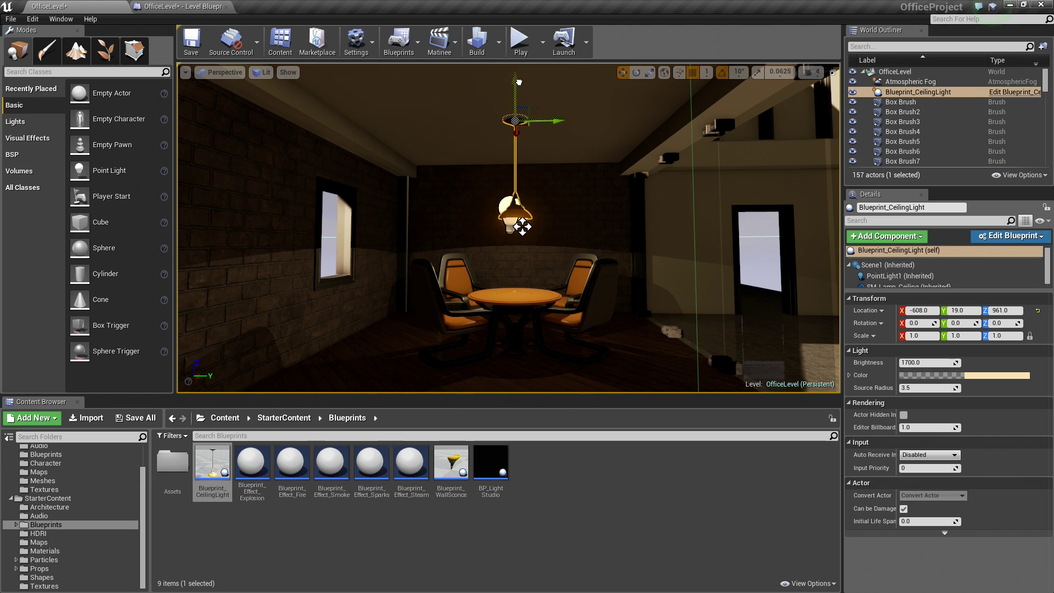
pyautogui.moveTo(569, 300); pyautogui.dragTo(569, 355, button='right')
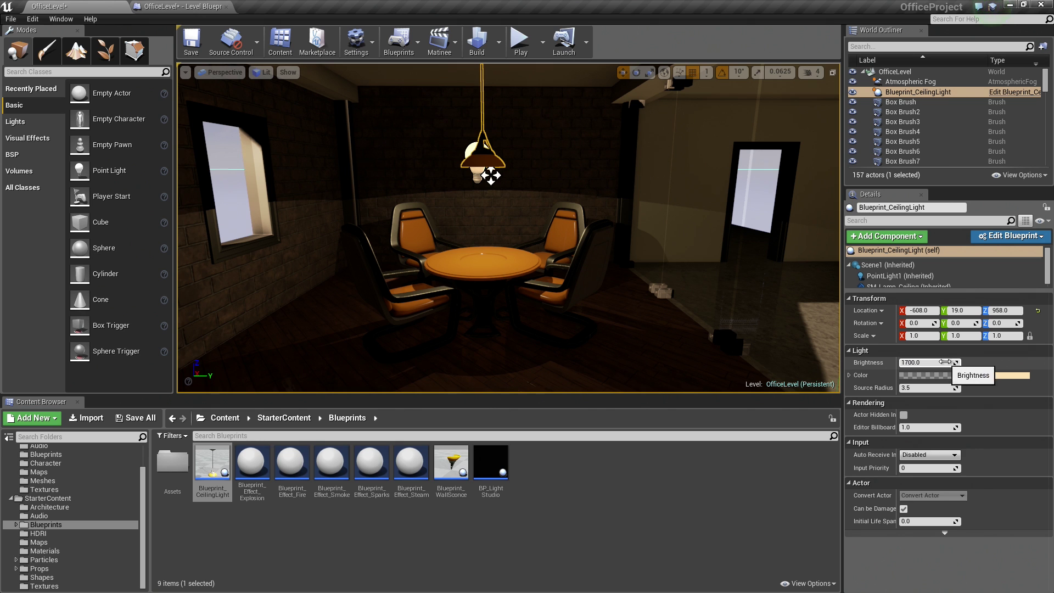
# Set the ceiling light's brightness to about 3579 and its colour to pale blue, hex C6D4FF00.
pyautogui.moveTo(953, 363)
pyautogui.mouseDown()
pyautogui.moveTo(928, 362)
pyautogui.moveTo(983, 362)
pyautogui.moveTo(959, 379)
pyautogui.mouseUp()
pyautogui.click(956, 375)
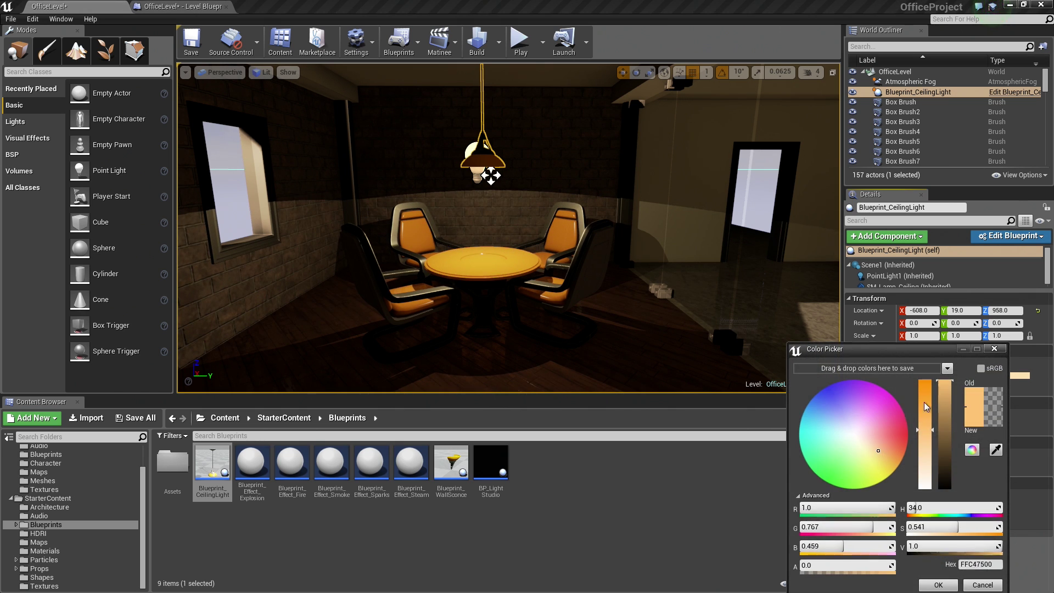
pyautogui.moveTo(875, 450); pyautogui.dragTo(845, 426)
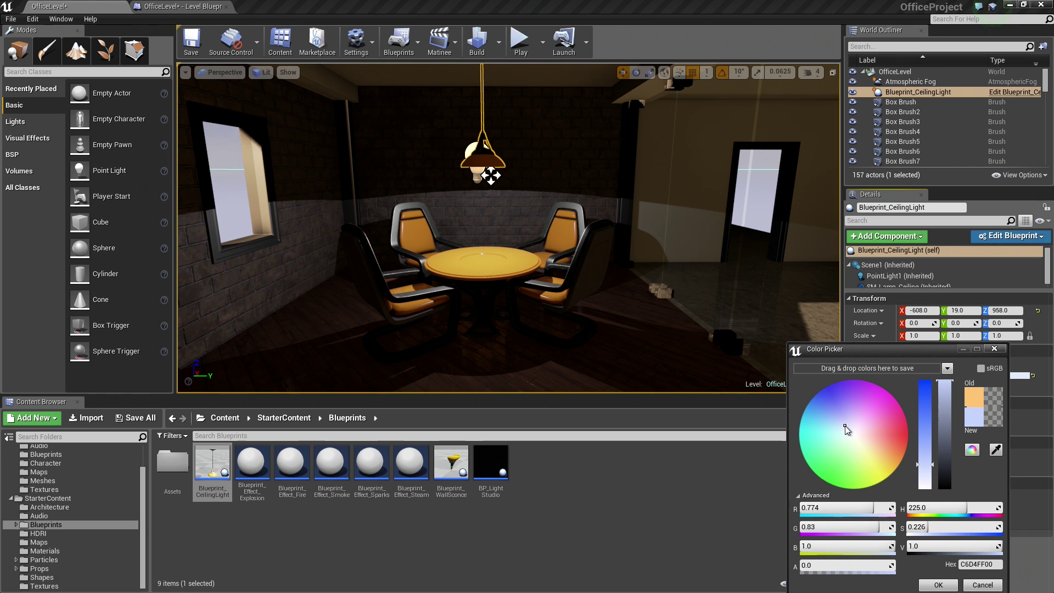
pyautogui.click(933, 583)
# Place Blueprint_WallSconce on the far brick wall near the window-side corner, at about X -427, Y -133, Z 794.
pyautogui.moveTo(549, 247); pyautogui.dragTo(684, 225, button='right')
pyautogui.press('s')
pyautogui.moveTo(714, 282); pyautogui.dragTo(618, 283, button='right')
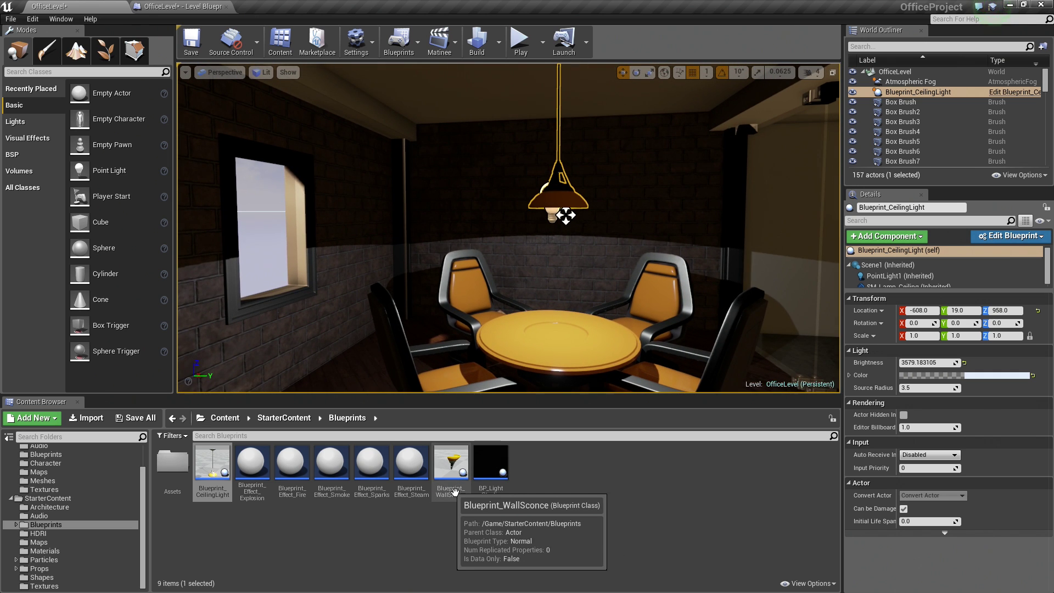
pyautogui.moveTo(494, 275); pyautogui.dragTo(414, 247, button='right')
pyautogui.press('w')
pyautogui.moveTo(451, 464); pyautogui.dragTo(534, 281)
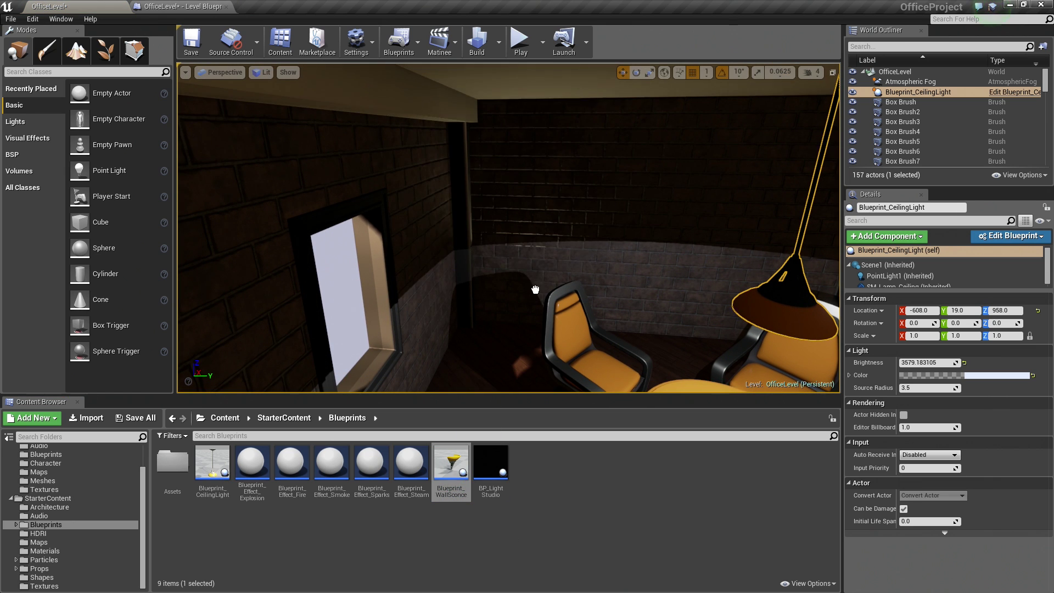
pyautogui.moveTo(524, 347); pyautogui.dragTo(526, 219)
pyautogui.moveTo(525, 218); pyautogui.dragTo(593, 284, button='right')
pyautogui.press('w')
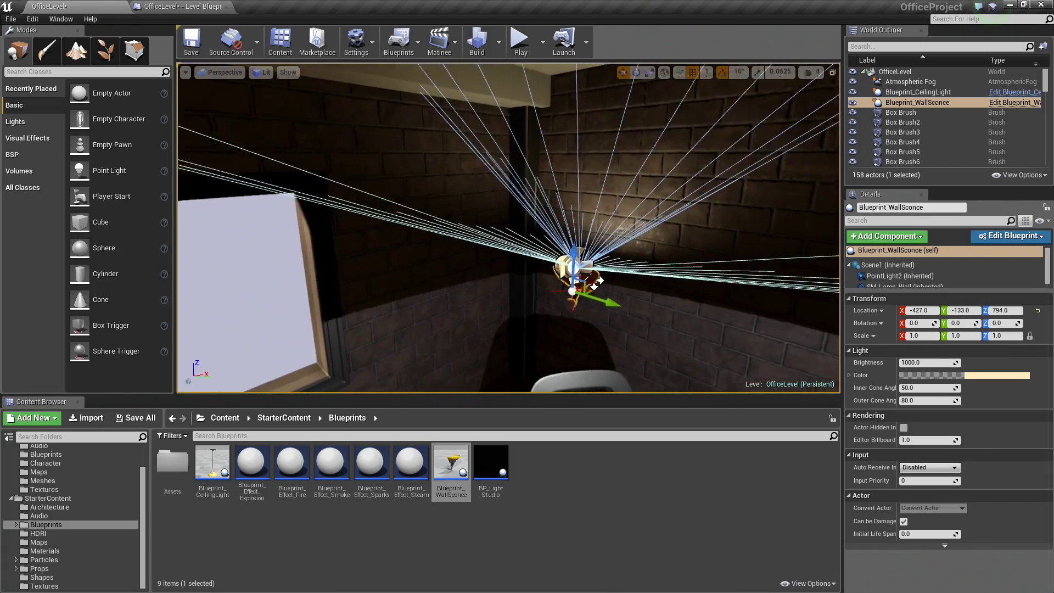
# Rotate the wall sconce 180° about the Z axis so its back faces the brick wall.
pyautogui.moveTo(503, 158); pyautogui.dragTo(568, 174, button='right')
pyautogui.press('d')
pyautogui.press('d')
pyautogui.moveTo(601, 226); pyautogui.dragTo(577, 175, button='right')
pyautogui.press('a')
pyautogui.press('w')
pyautogui.keyDown('alt'); pyautogui.moveTo(579, 175); pyautogui.dragTo(770, 171); pyautogui.keyUp('alt')
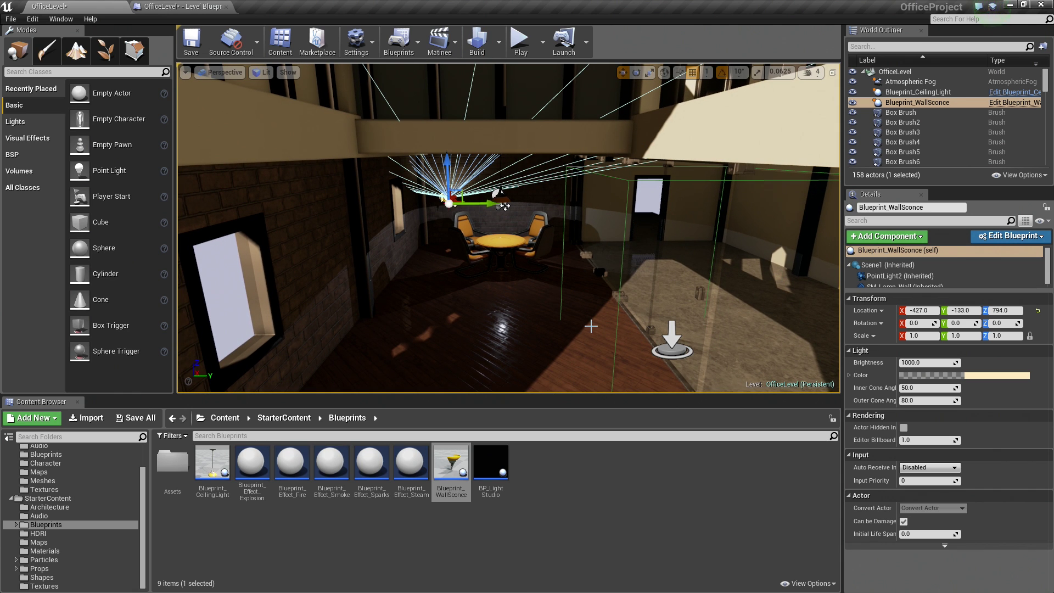
pyautogui.moveTo(563, 305); pyautogui.dragTo(540, 236)
pyautogui.moveTo(562, 304); pyautogui.dragTo(562, 304, button='right')
pyautogui.moveTo(459, 292); pyautogui.dragTo(465, 288, button='right')
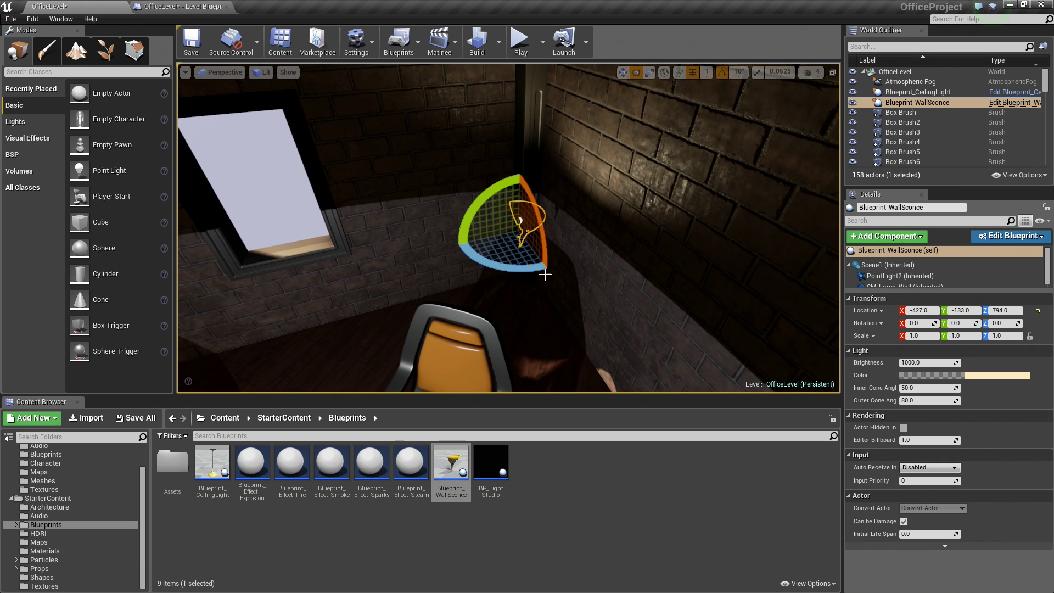
pyautogui.moveTo(536, 269); pyautogui.dragTo(587, 263)
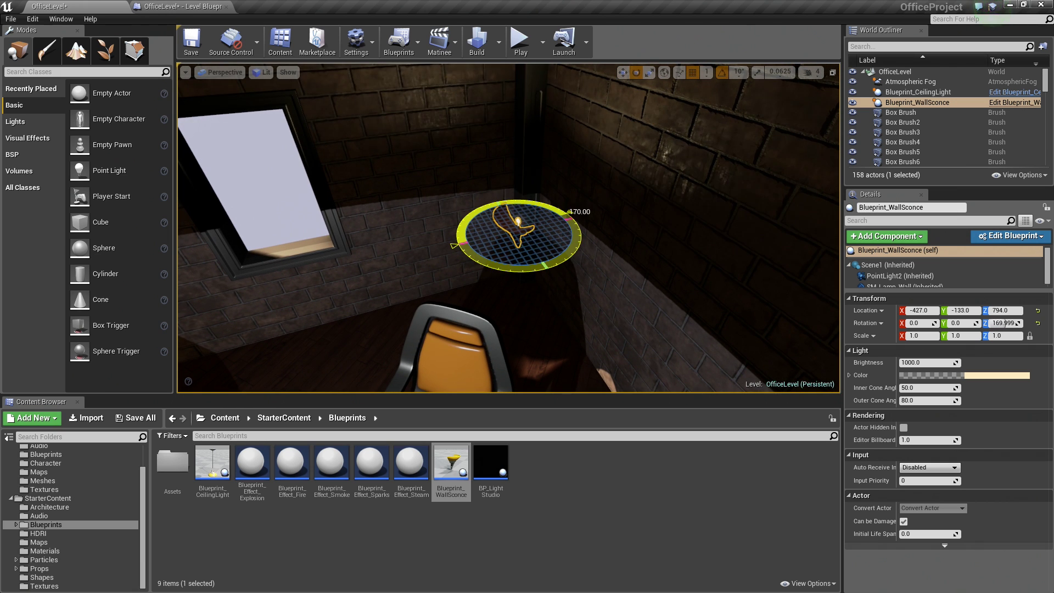
pyautogui.moveTo(616, 265)
pyautogui.mouseDown(button='right')
pyautogui.moveTo(616, 231)
pyautogui.moveTo(616, 265)
pyautogui.mouseUp(button='right')
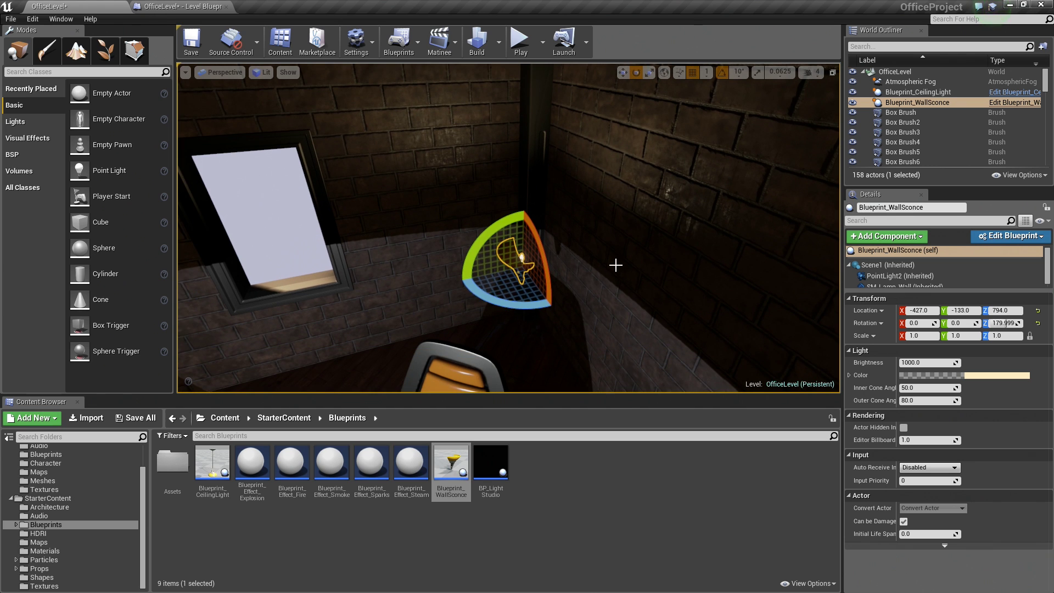
# Move the wall sconce along X to -369 so it sits against the far brick wall.
pyautogui.moveTo(555, 260); pyautogui.dragTo(619, 252)
pyautogui.moveTo(619, 252); pyautogui.dragTo(629, 272, button='right')
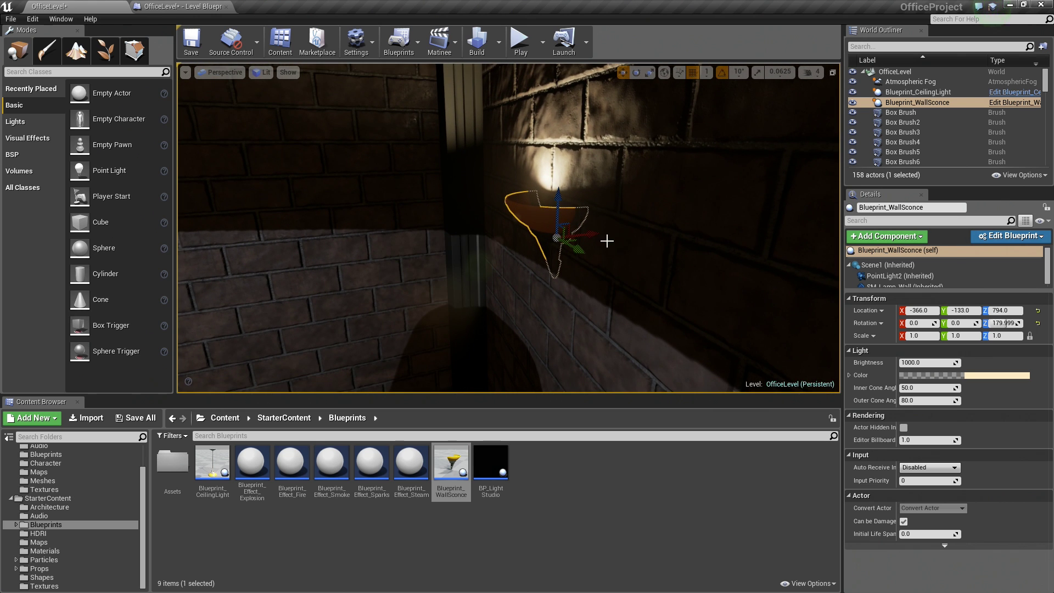
pyautogui.moveTo(596, 236); pyautogui.dragTo(587, 236)
pyautogui.moveTo(581, 255)
pyautogui.mouseDown(button='right')
pyautogui.moveTo(658, 246)
pyautogui.moveTo(585, 238)
pyautogui.mouseUp(button='right')
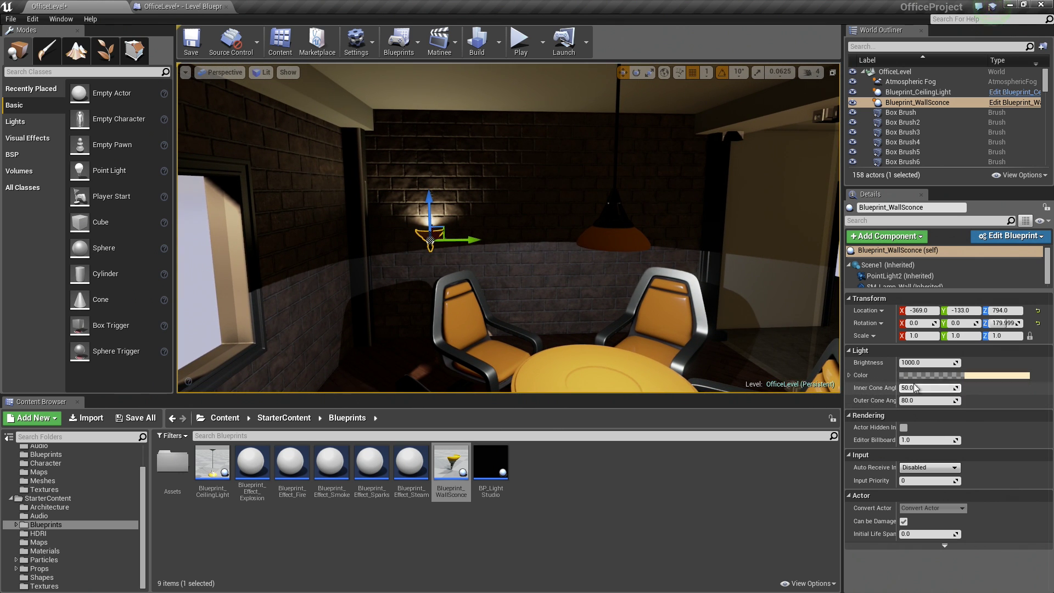
# Duplicate the wall sconce three times along Y, one copy at Y 140 on the brick wall and two flanking the doorway, the last at Y 618.
pyautogui.moveTo(493, 237); pyautogui.dragTo(503, 242, button='right')
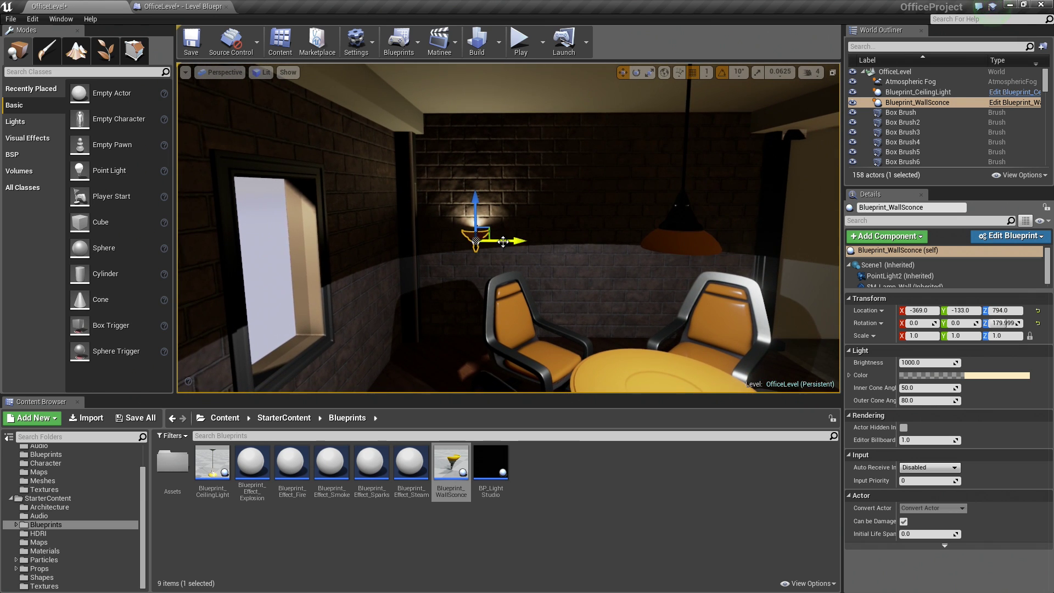
pyautogui.keyDown('alt'); pyautogui.moveTo(513, 242); pyautogui.dragTo(716, 250); pyautogui.keyUp('alt')
pyautogui.moveTo(719, 250); pyautogui.dragTo(719, 251, button='right')
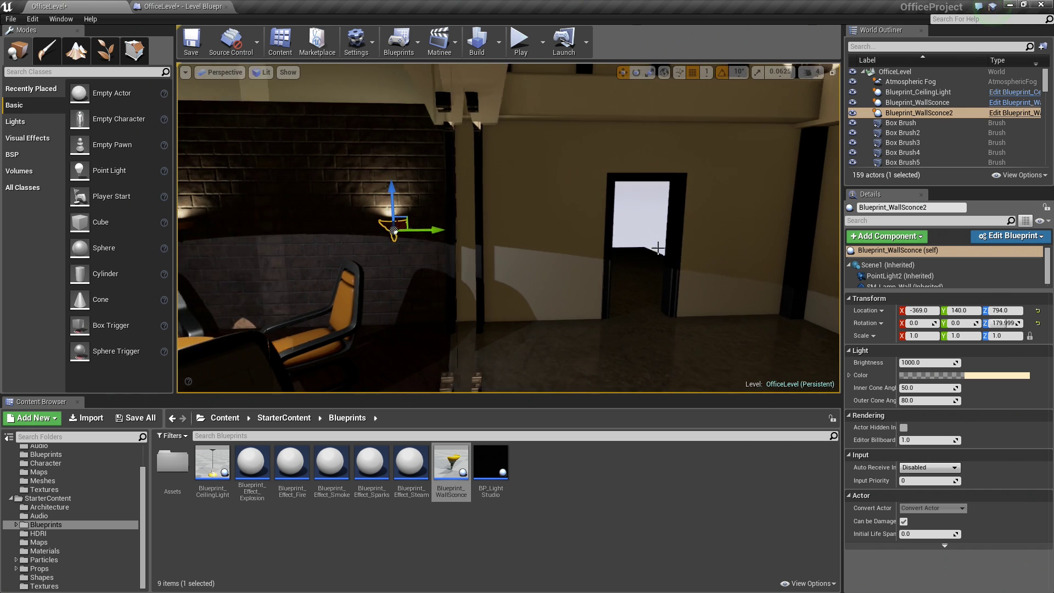
pyautogui.keyDown('alt'); pyautogui.moveTo(421, 232); pyautogui.dragTo(577, 234); pyautogui.keyUp('alt')
pyautogui.moveTo(582, 244); pyautogui.dragTo(583, 244, button='right')
pyautogui.keyDown('alt'); pyautogui.moveTo(487, 237); pyautogui.dragTo(673, 236); pyautogui.keyUp('alt')
pyautogui.moveTo(674, 236); pyautogui.dragTo(510, 238, button='right')
# Place SM_Statue from the StarterContent Props folder at the centre of the round tabletop, at about X -601, Y 19, Z 729.
pyautogui.click(74, 568)
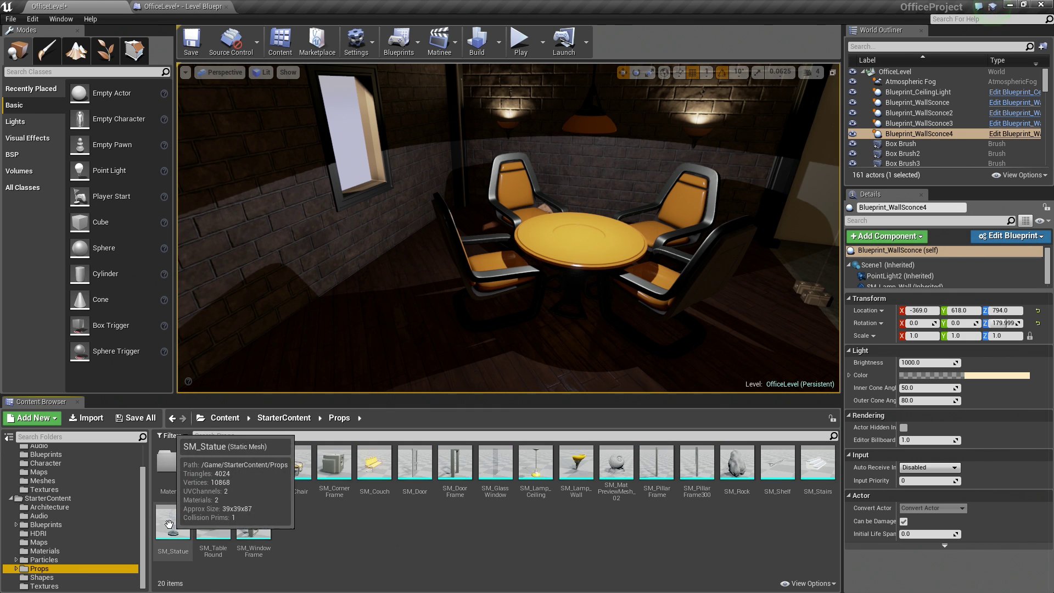
pyautogui.moveTo(172, 531); pyautogui.dragTo(581, 235)
pyautogui.moveTo(555, 292)
pyautogui.mouseDown(button='right')
pyautogui.moveTo(617, 258)
pyautogui.moveTo(557, 294)
pyautogui.mouseUp(button='right')
pyautogui.press('w')
pyautogui.press('s')
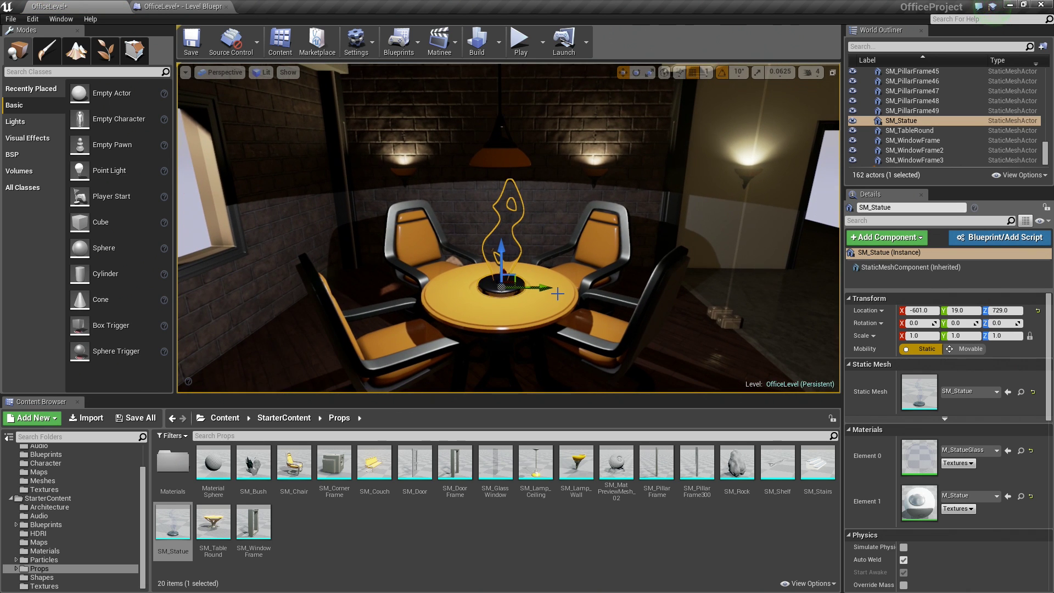
# Scale the statue uniformly to 0.5 and clear the selection.
pyautogui.click(917, 336)
pyautogui.write('.5')
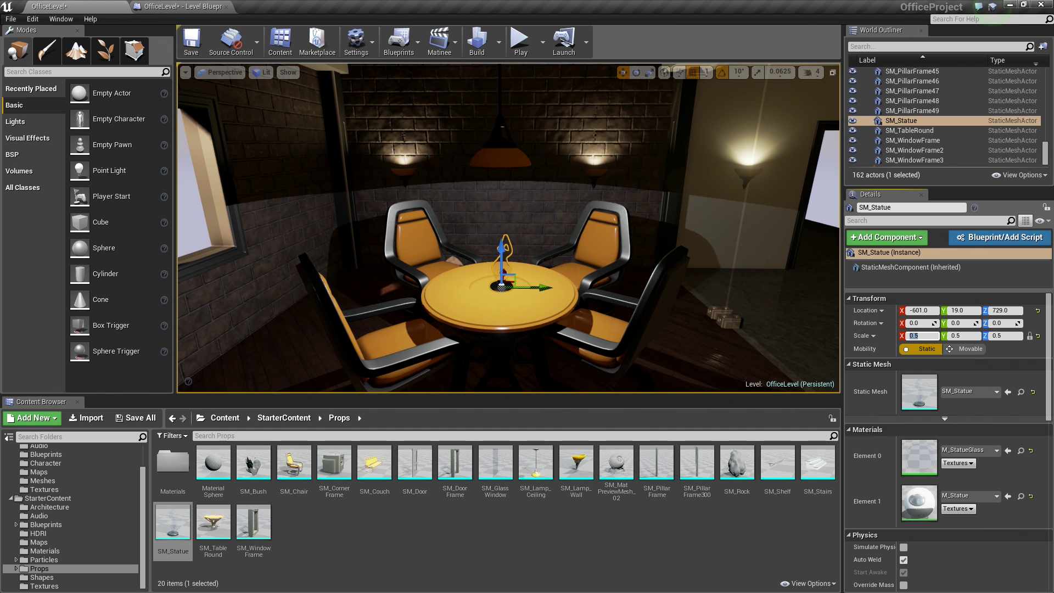
pyautogui.click(577, 324)
pyautogui.press('Escape')
# Examine the furnished brick room and the wall and ceiling lighting from several viewpoints.
pyautogui.moveTo(577, 325); pyautogui.dragTo(521, 325, button='right')
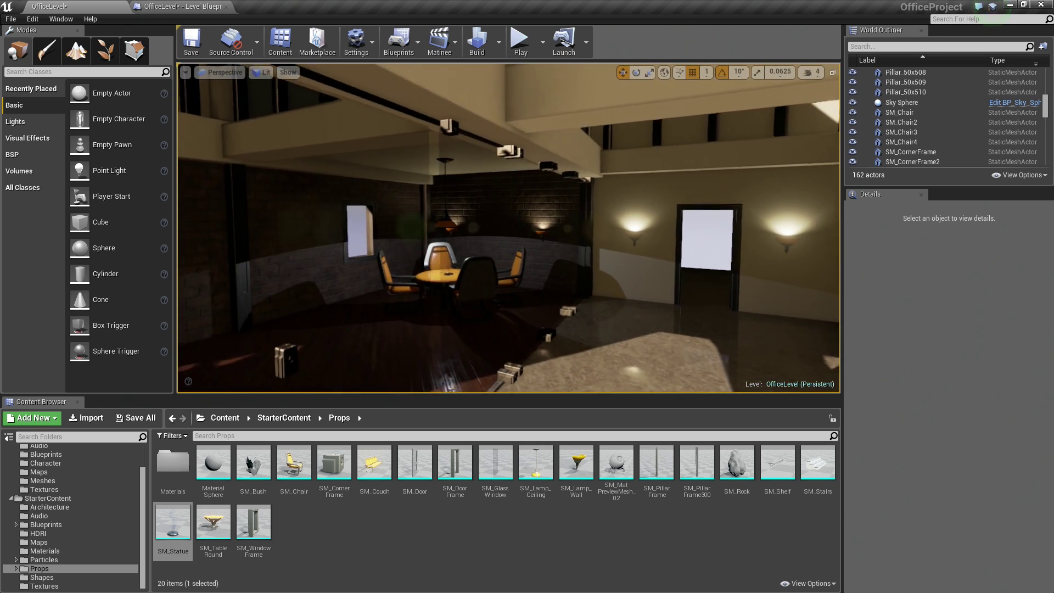
pyautogui.moveTo(522, 325); pyautogui.dragTo(516, 387, button='right')
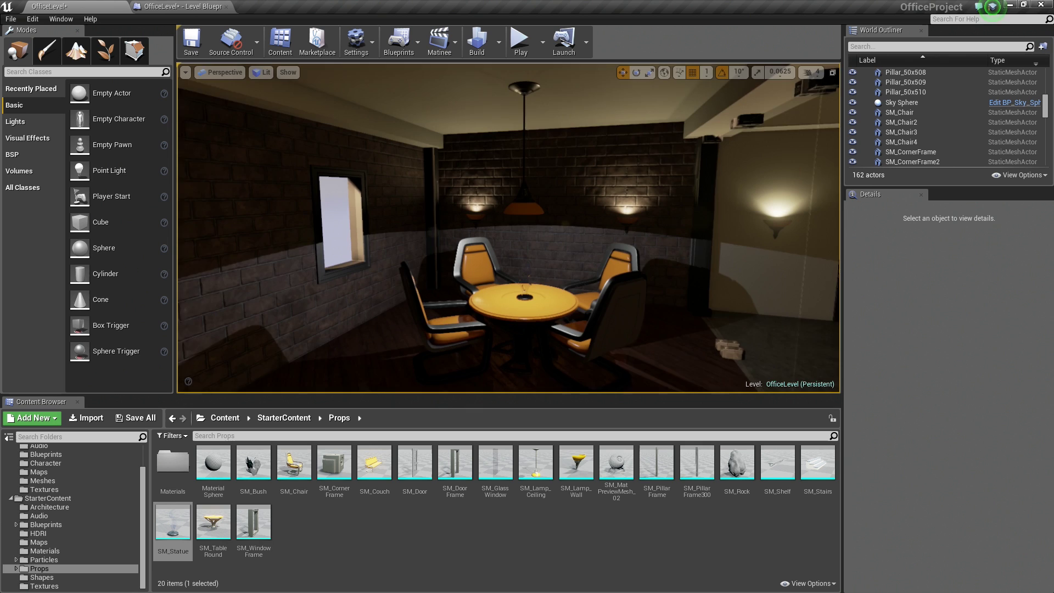
pyautogui.press('w')
pyautogui.moveTo(471, 296); pyautogui.dragTo(318, 351, button='right')
pyautogui.press('w')
pyautogui.moveTo(522, 275); pyautogui.dragTo(643, 247, button='right')
pyautogui.press('s')
pyautogui.press('w')
pyautogui.press('s')
pyautogui.moveTo(505, 354); pyautogui.dragTo(510, 280)
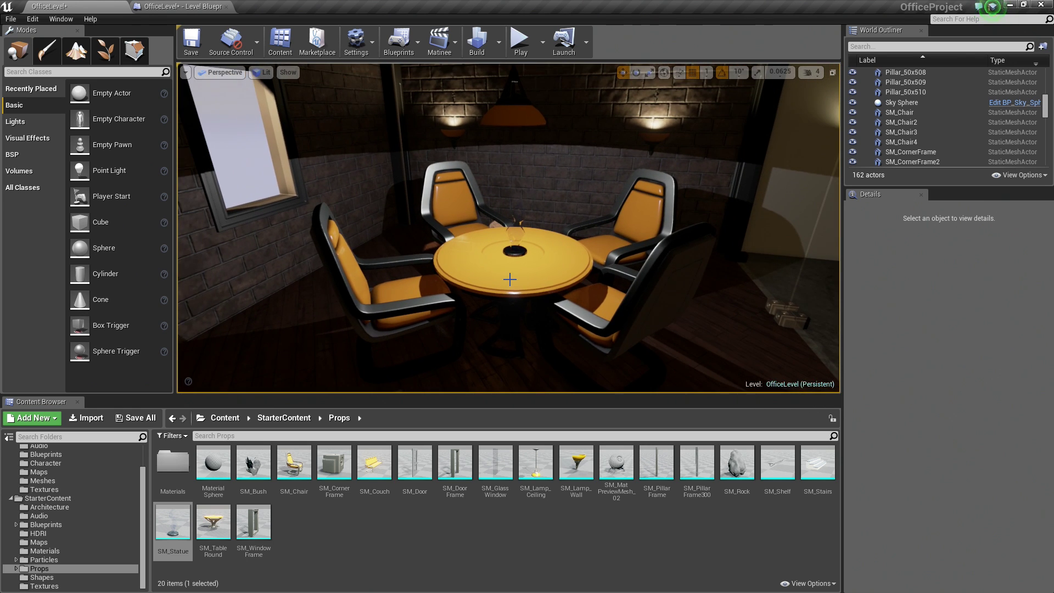
# Place a Sphere Reflection Capture from the visual effects actors above the round table, at about X -647, Y 25, Z 860.
pyautogui.click(45, 141)
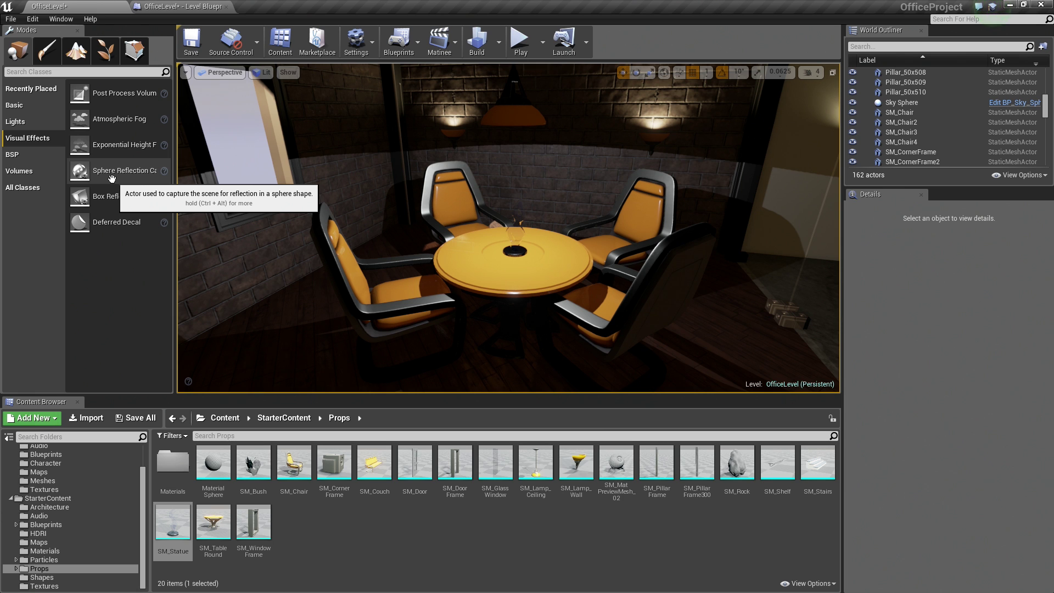
pyautogui.moveTo(111, 177); pyautogui.dragTo(507, 363)
pyautogui.moveTo(530, 313); pyautogui.dragTo(535, 374)
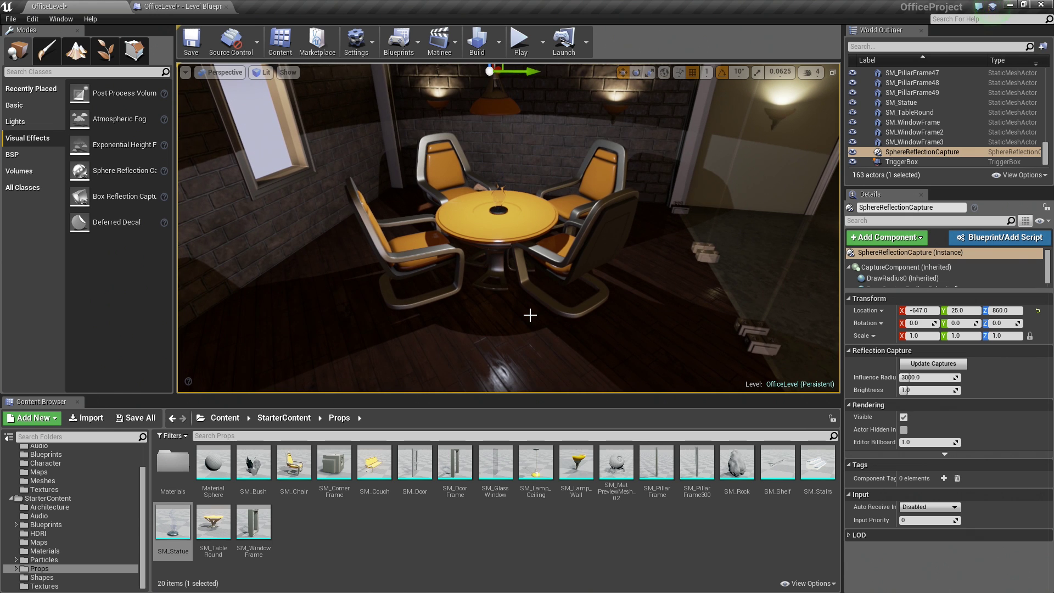
pyautogui.moveTo(579, 295); pyautogui.dragTo(531, 162, button='right')
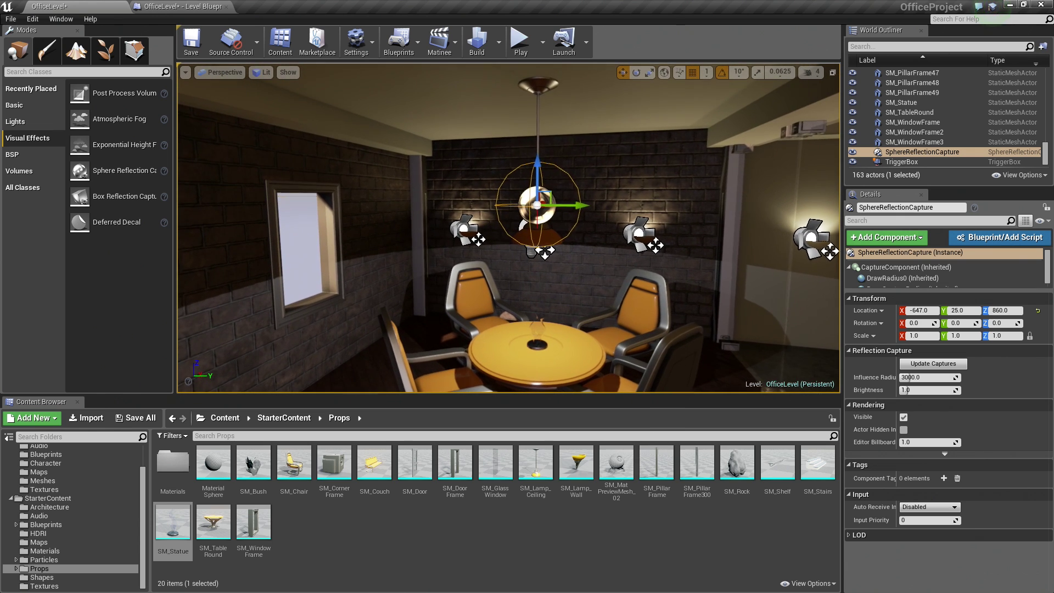
# Move the sphere reflection capture to about X -608, Z 807, between the ceiling lamp and the tabletop.
pyautogui.moveTo(539, 175); pyautogui.dragTo(578, 240)
pyautogui.moveTo(578, 240); pyautogui.dragTo(384, 247, button='right')
pyautogui.moveTo(456, 252); pyautogui.dragTo(603, 234, button='right')
pyautogui.moveTo(686, 241); pyautogui.dragTo(823, 235, button='right')
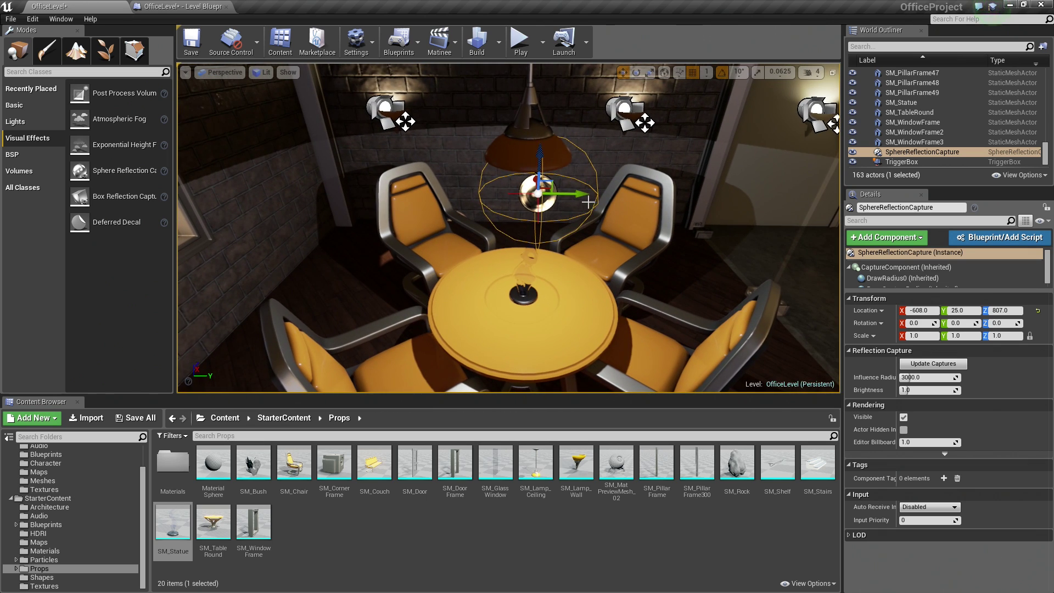
pyautogui.moveTo(573, 196); pyautogui.dragTo(570, 196)
# Duplicate the sphere reflection capture along Y to about 507, over the stone-floored area by the doorway.
pyautogui.press('s')
pyautogui.moveTo(570, 195); pyautogui.dragTo(487, 191, button='right')
pyautogui.keyDown('alt'); pyautogui.moveTo(396, 177); pyautogui.dragTo(399, 175); pyautogui.keyUp('alt')
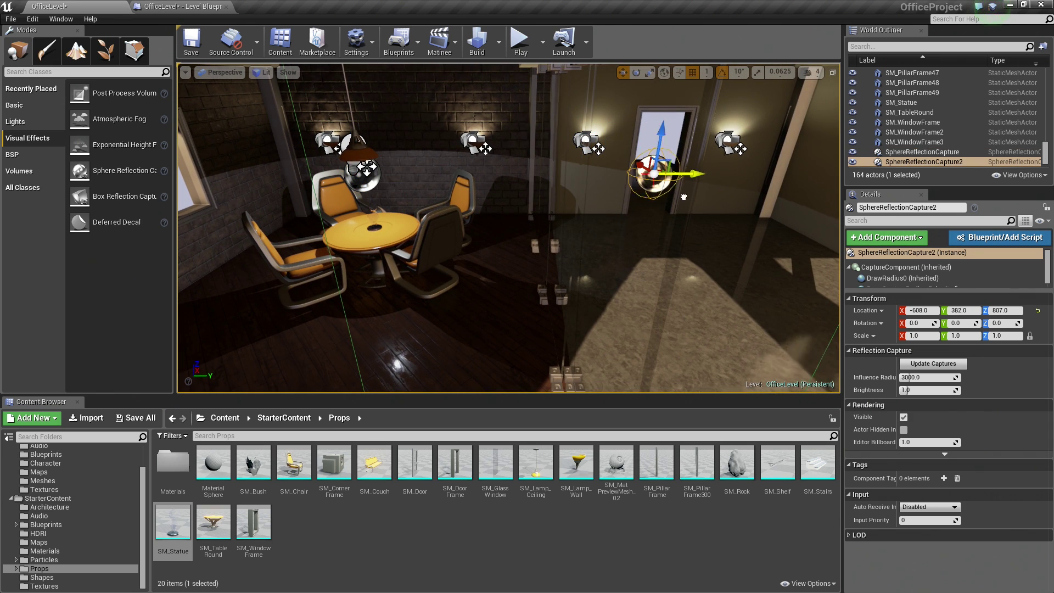
pyautogui.press('d')
pyautogui.moveTo(509, 227); pyautogui.dragTo(436, 202, button='right')
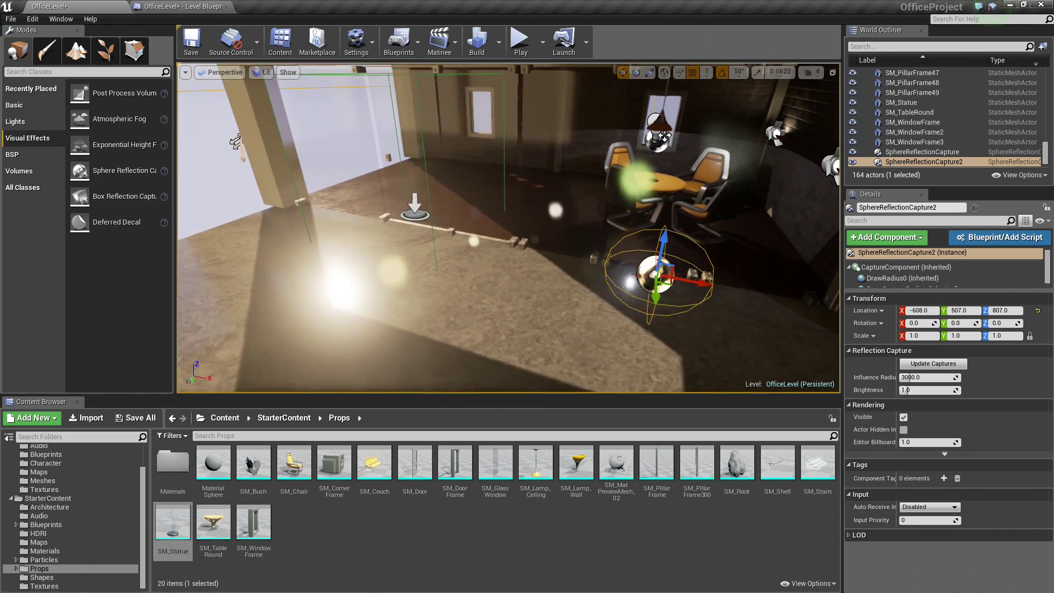
# Duplicate the doorway reflection capture to X -1088, Y 507, and copy that one across the wood floor to Y 61.
pyautogui.keyDown('alt'); pyautogui.moveTo(613, 264); pyautogui.dragTo(613, 264); pyautogui.keyUp('alt')
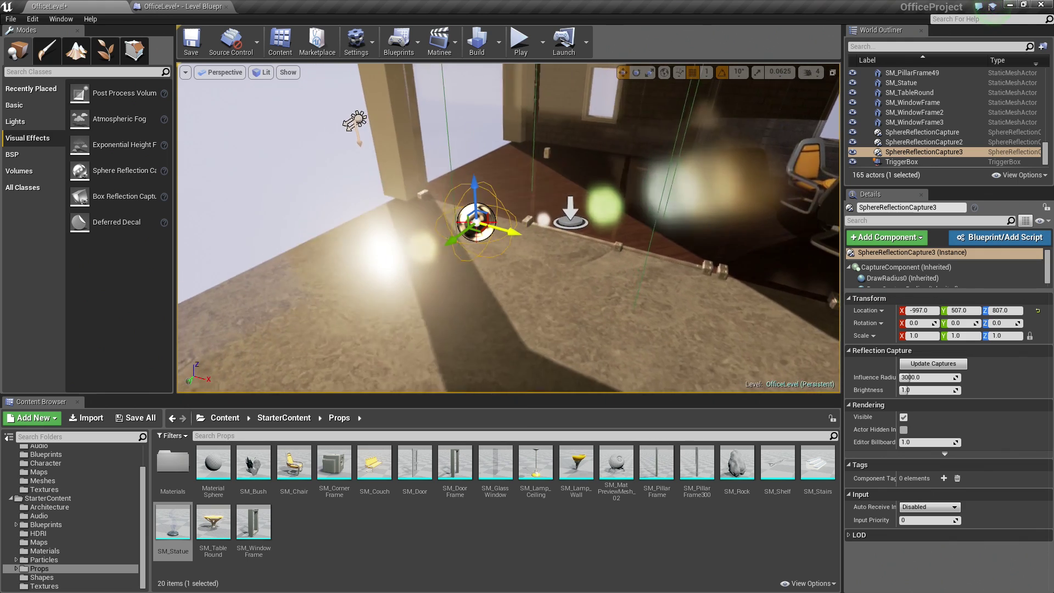
pyautogui.moveTo(396, 210); pyautogui.dragTo(396, 210, button='right')
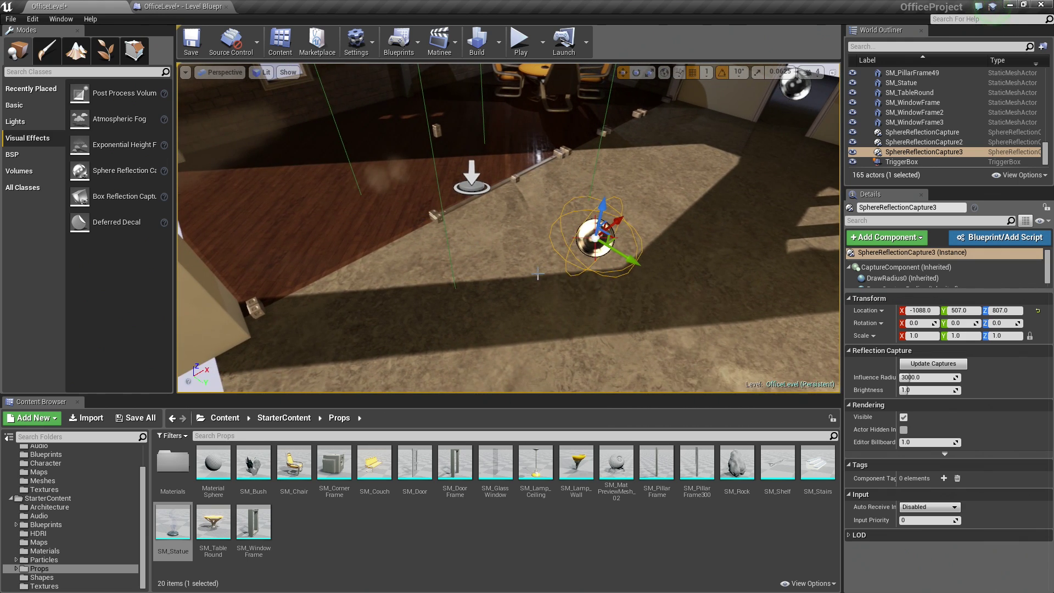
pyautogui.keyDown('alt'); pyautogui.keyDown('shift'); pyautogui.moveTo(626, 263); pyautogui.dragTo(588, 236); pyautogui.keyUp('shift'); pyautogui.keyUp('alt')
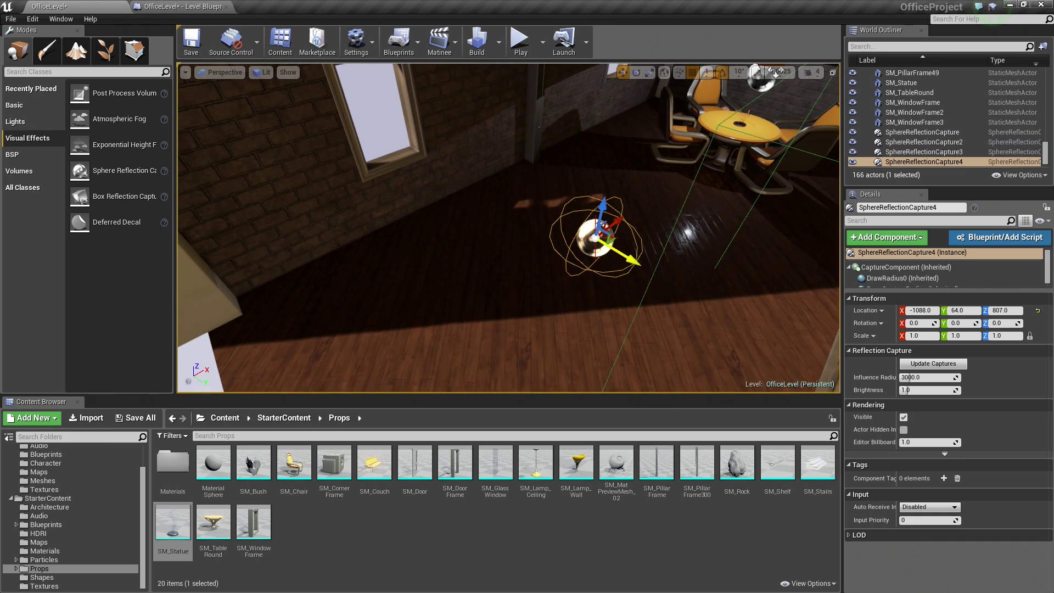
pyautogui.moveTo(508, 228); pyautogui.dragTo(661, 214, button='right')
pyautogui.moveTo(576, 228); pyautogui.dragTo(601, 282, button='right')
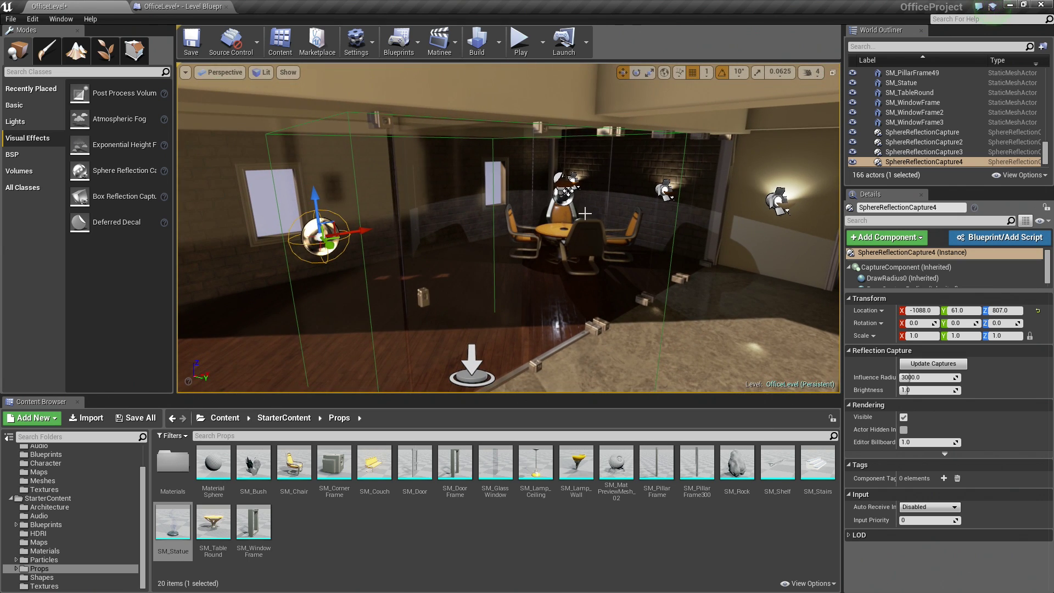
# Set the lighting quality to Production, build the level, and clear the selection.
pyautogui.click(498, 47)
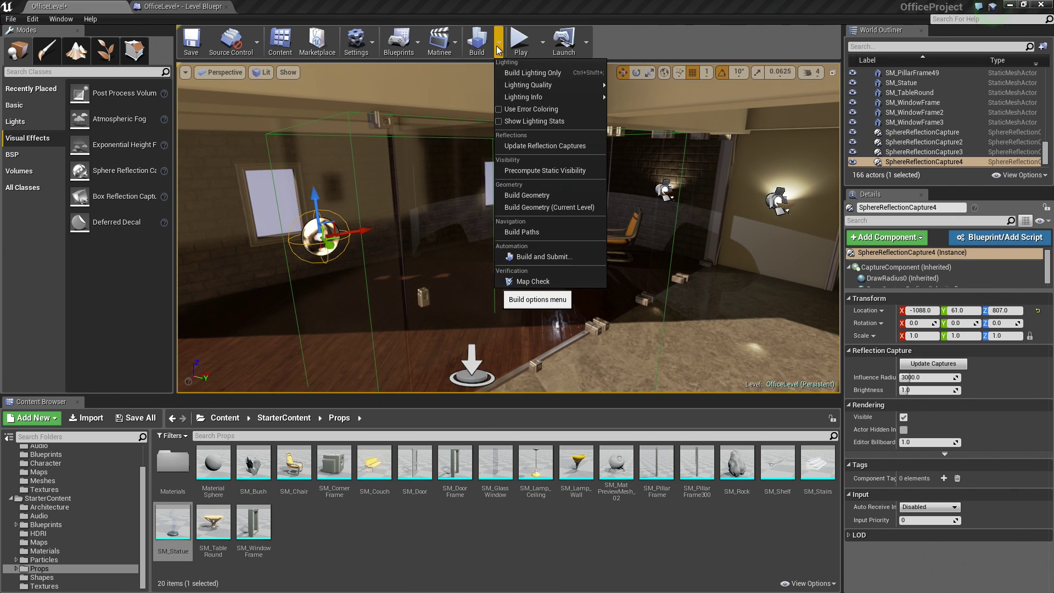
pyautogui.moveTo(522, 85)
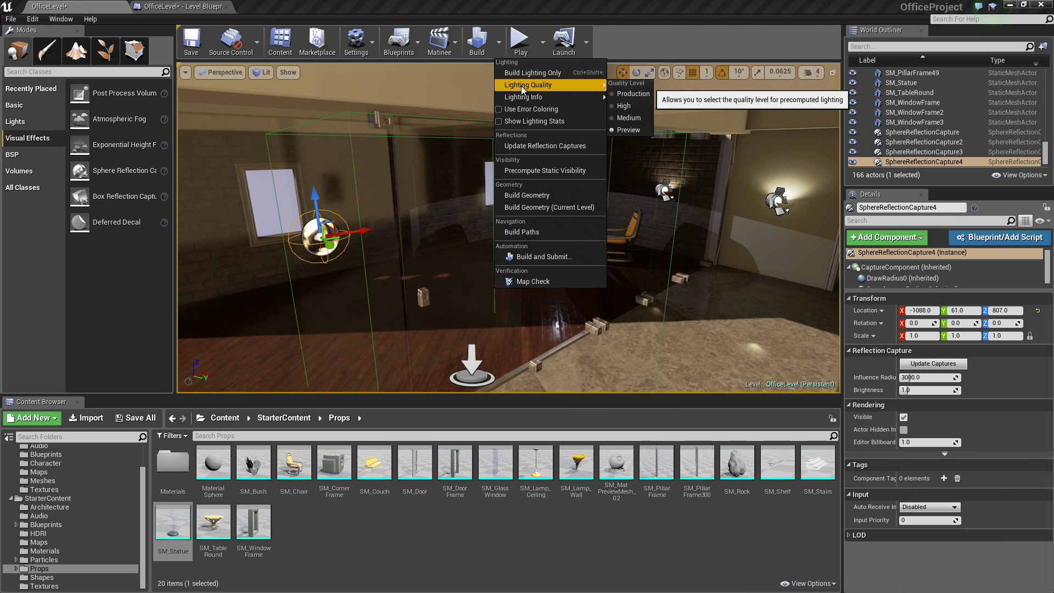
pyautogui.click(635, 93)
pyautogui.moveTo(555, 182); pyautogui.dragTo(668, 204, button='right')
pyautogui.click(478, 51)
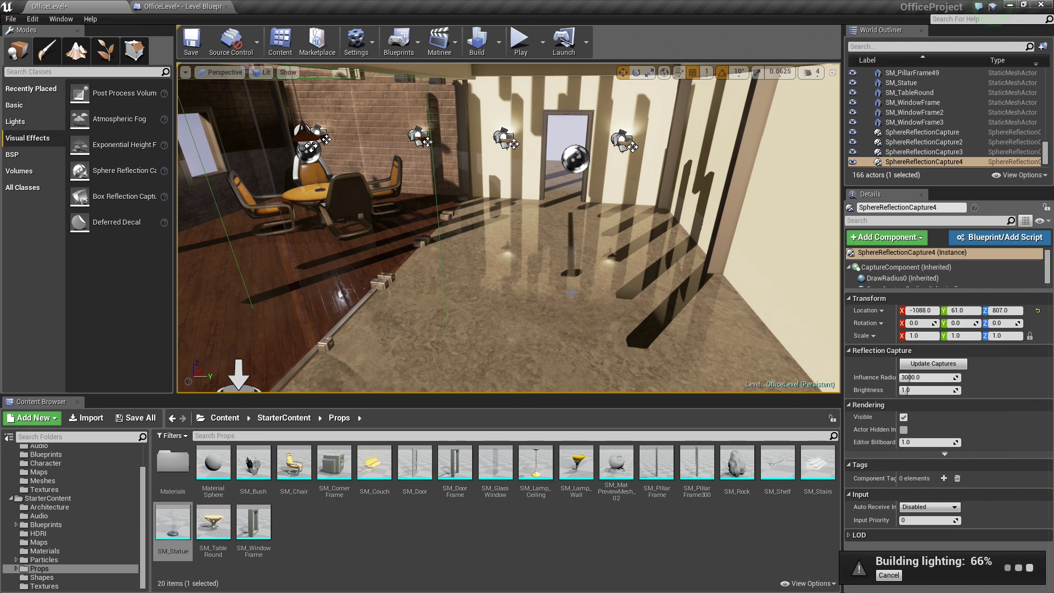
pyautogui.moveTo(561, 280); pyautogui.dragTo(535, 277, button='right')
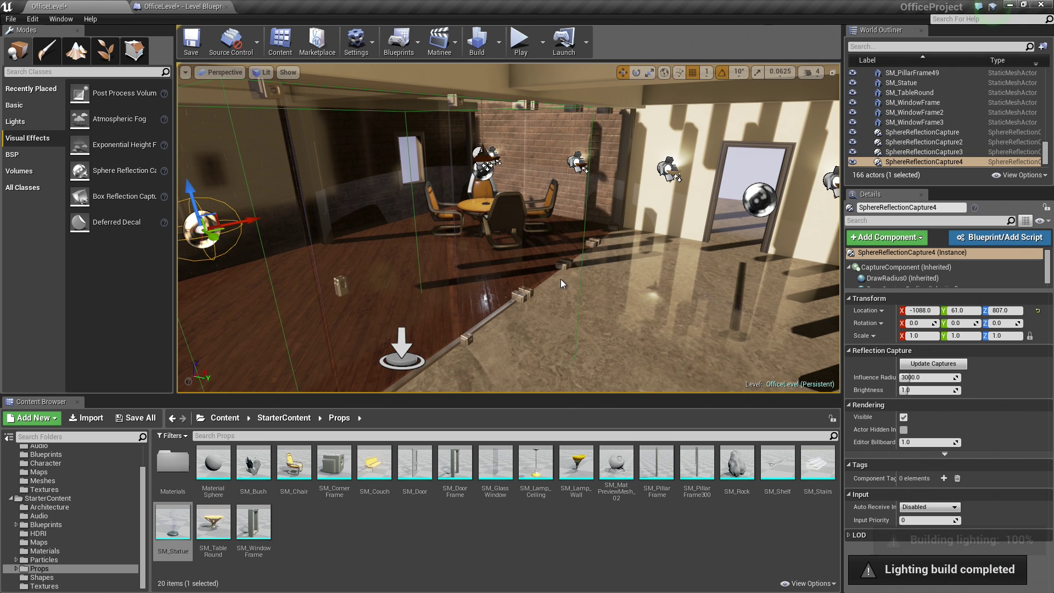
pyautogui.moveTo(561, 278)
pyautogui.mouseDown(button='right')
pyautogui.moveTo(587, 242)
pyautogui.moveTo(609, 266)
pyautogui.moveTo(617, 303)
pyautogui.moveTo(553, 275)
pyautogui.mouseUp(button='right')
pyautogui.press('Escape')
# Play the level in the viewport and look around the rooms to check the built lighting and reflections.
pyautogui.moveTo(574, 234); pyautogui.dragTo(461, 310, button='right')
pyautogui.moveTo(534, 291); pyautogui.dragTo(581, 165, button='right')
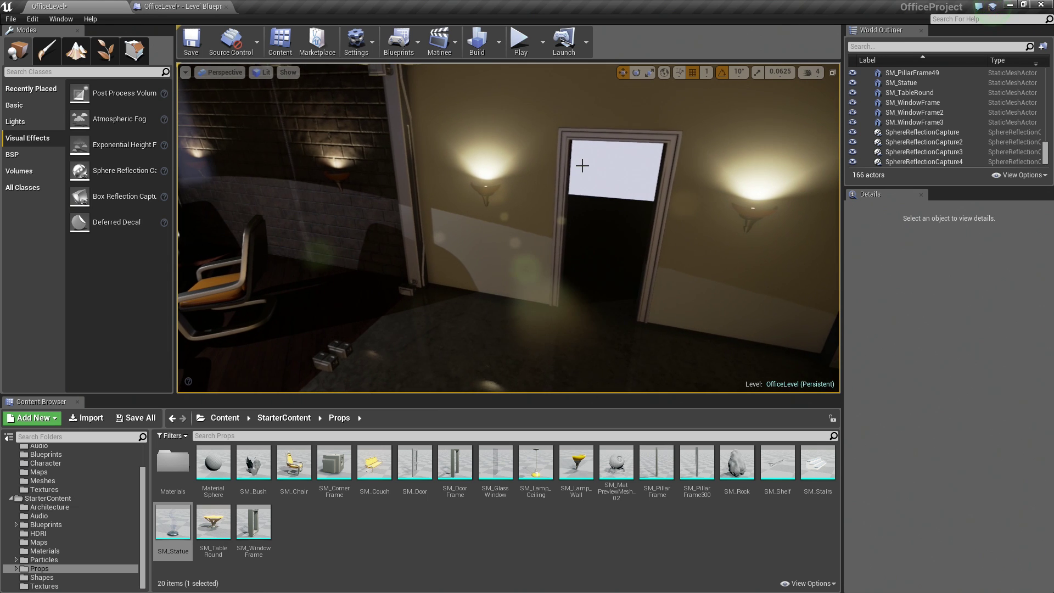
pyautogui.hotkey('alt', 'p')
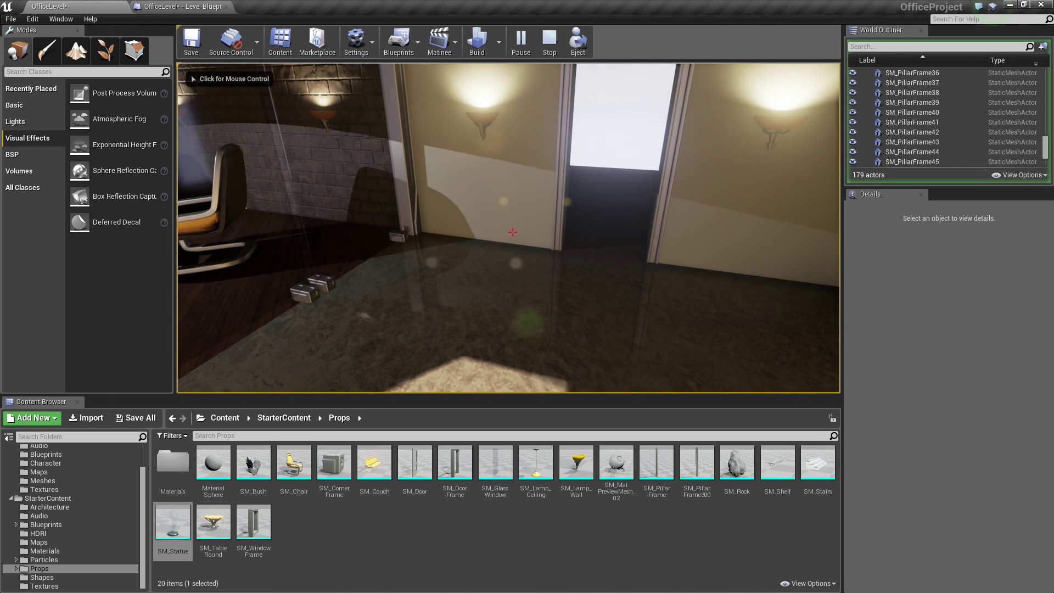
pyautogui.click(513, 232)
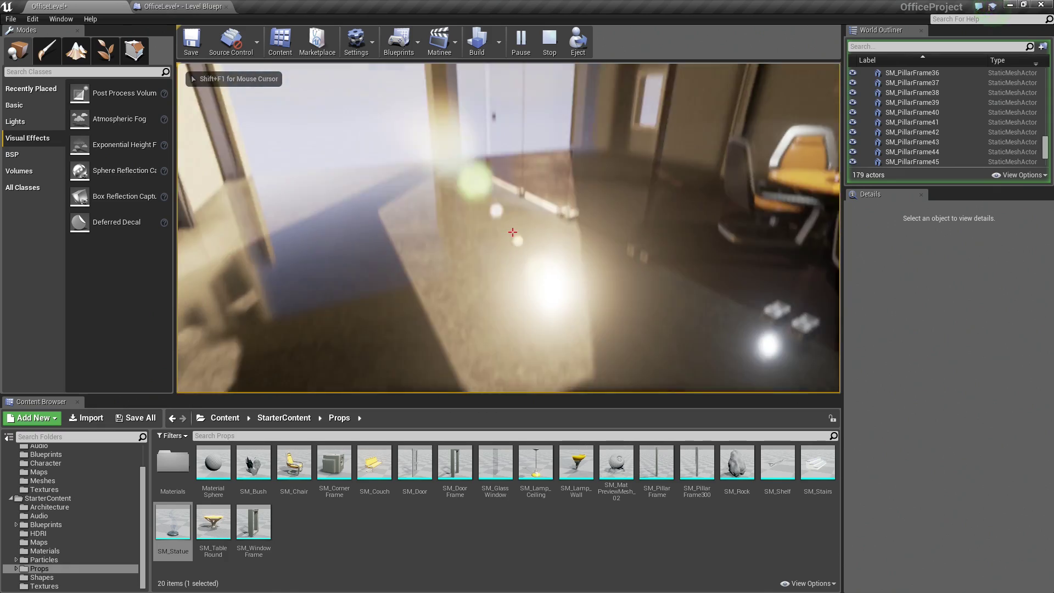
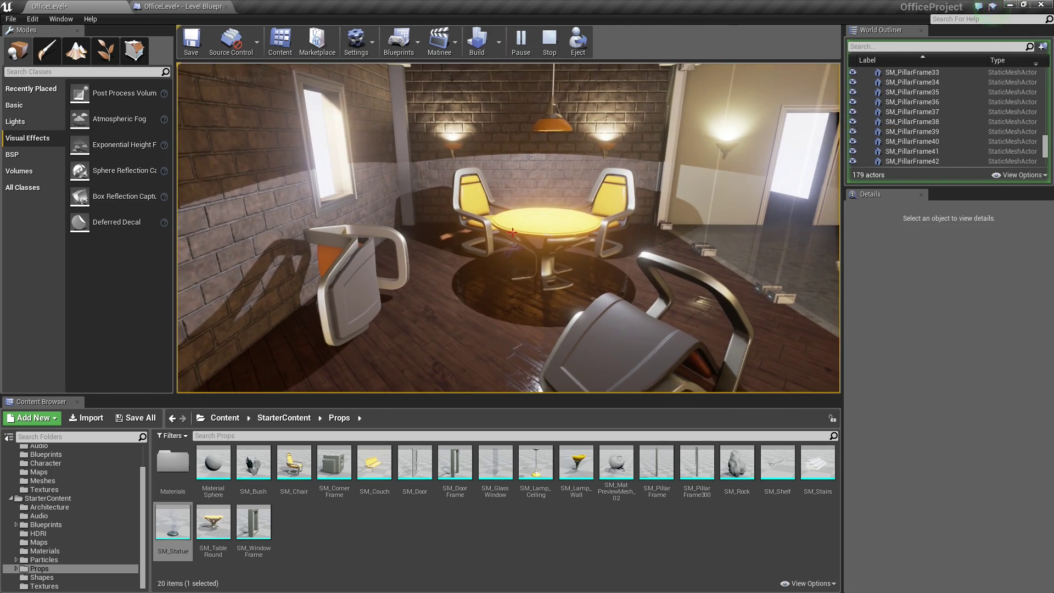
# Walk into the table and chairs to test their physics, and stop the play session.
pyautogui.press('w')
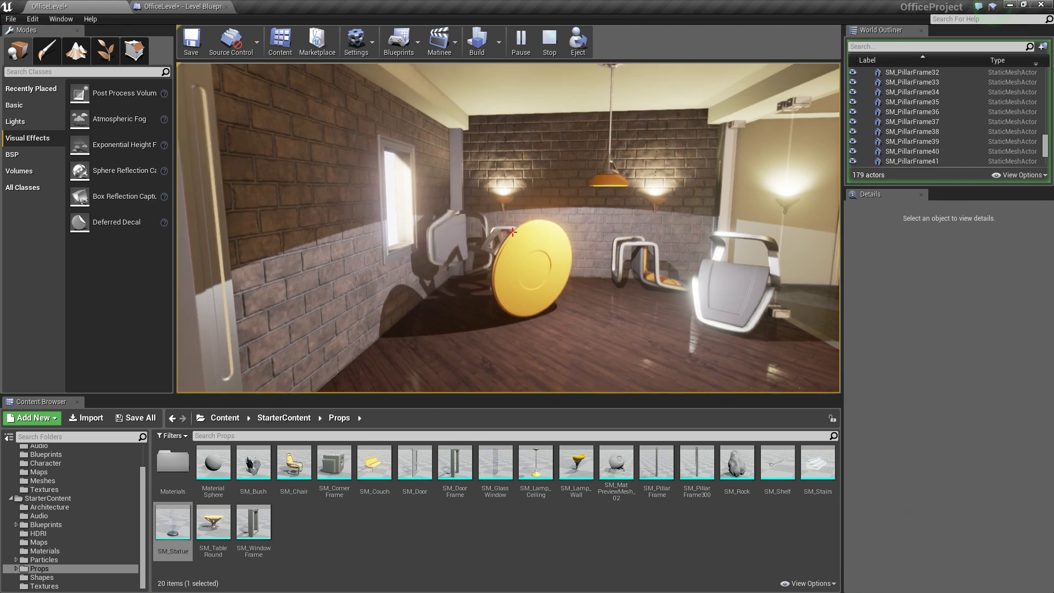
pyautogui.press('Escape')
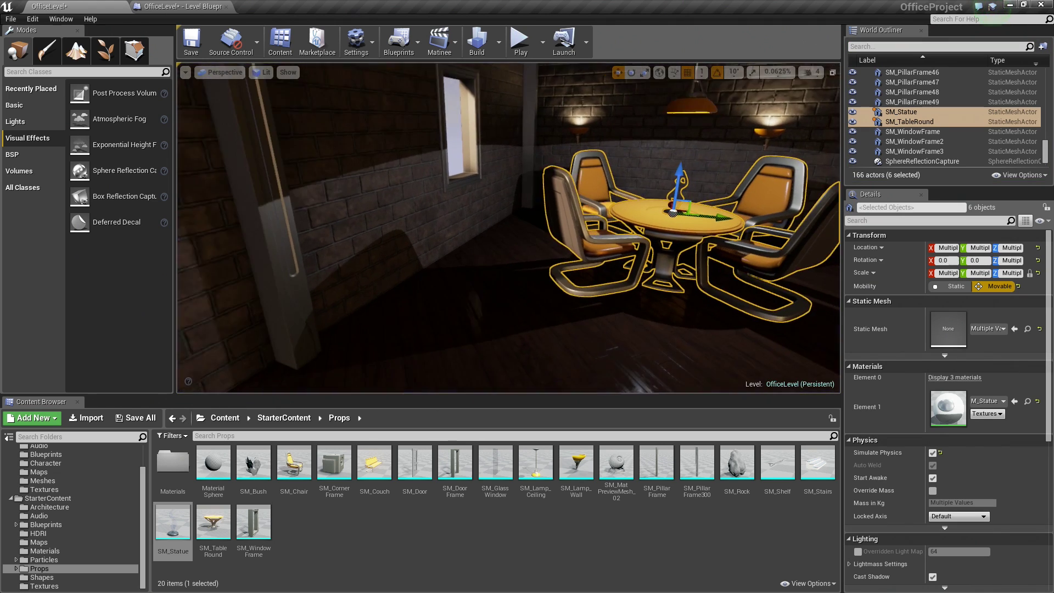
# Move SM_Chair back from the table to about X -681, Y -59, Z 658.
pyautogui.click(577, 229)
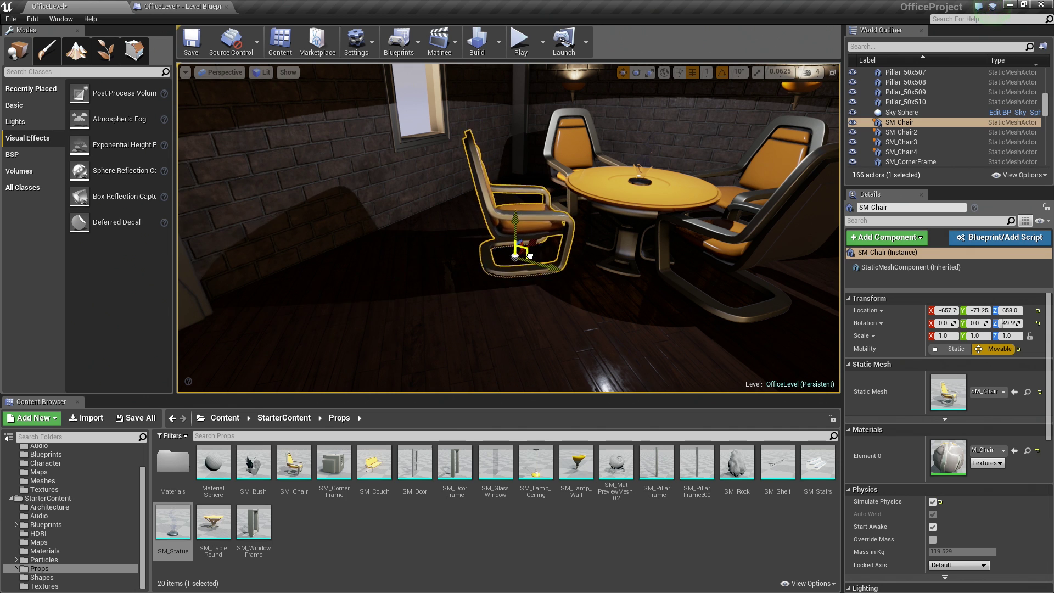
pyautogui.moveTo(530, 256); pyautogui.dragTo(515, 259)
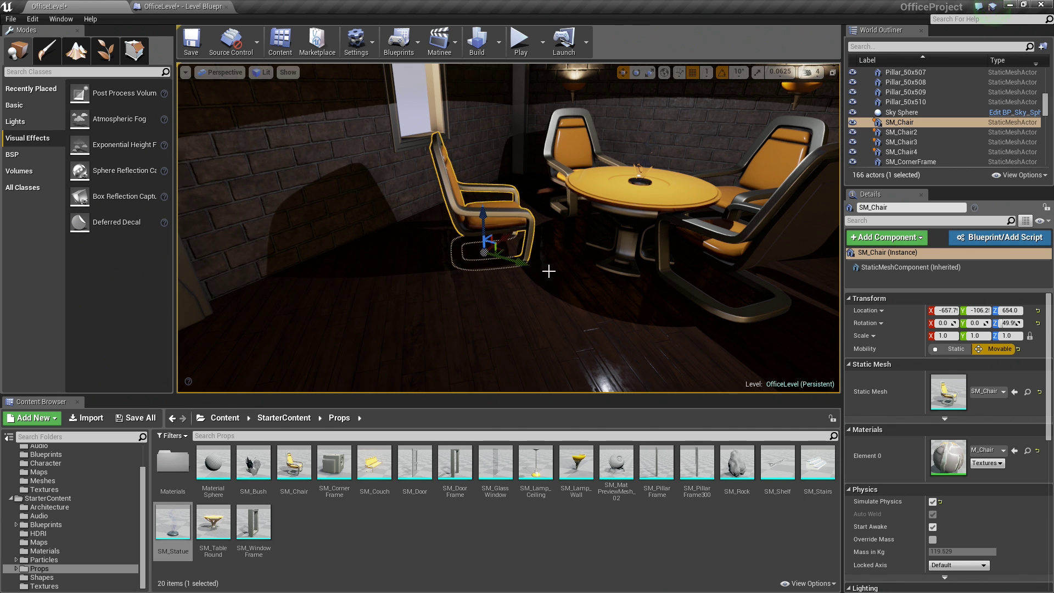
pyautogui.moveTo(490, 252); pyautogui.dragTo(538, 291, button='right')
pyautogui.moveTo(455, 233); pyautogui.dragTo(492, 187)
pyautogui.moveTo(493, 188); pyautogui.dragTo(417, 201, button='right')
pyautogui.moveTo(536, 204); pyautogui.dragTo(475, 202)
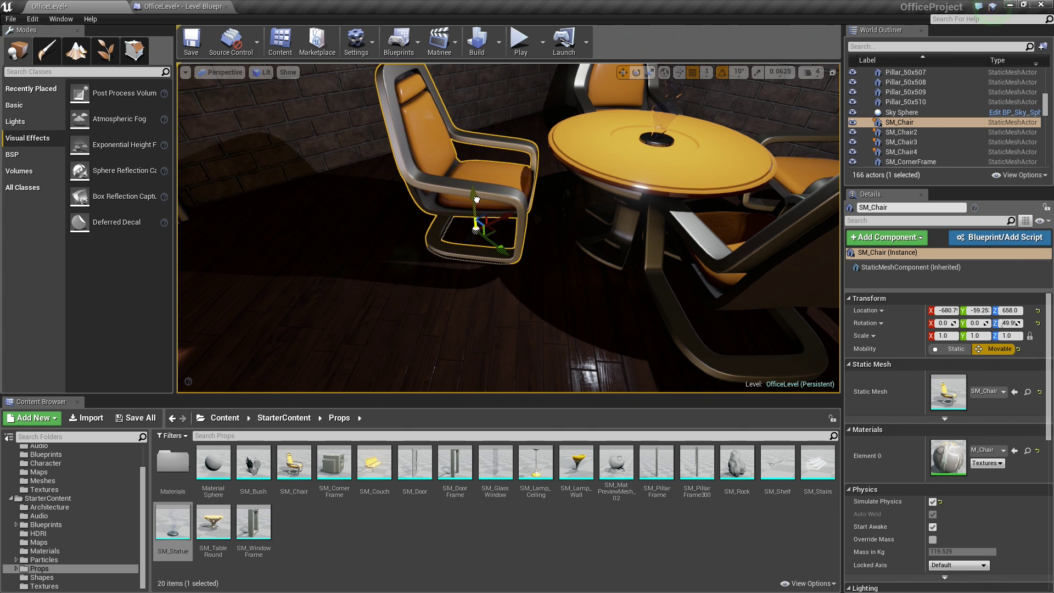
# Rotate SM_Chair about its vertical axis to about 30°, and clear the selection.
pyautogui.moveTo(475, 202)
pyautogui.mouseDown(button='right')
pyautogui.moveTo(588, 228)
pyautogui.moveTo(515, 184)
pyautogui.mouseUp(button='right')
pyautogui.click(588, 229)
pyautogui.press('Escape')
pyautogui.click(352, 308)
pyautogui.press('f')
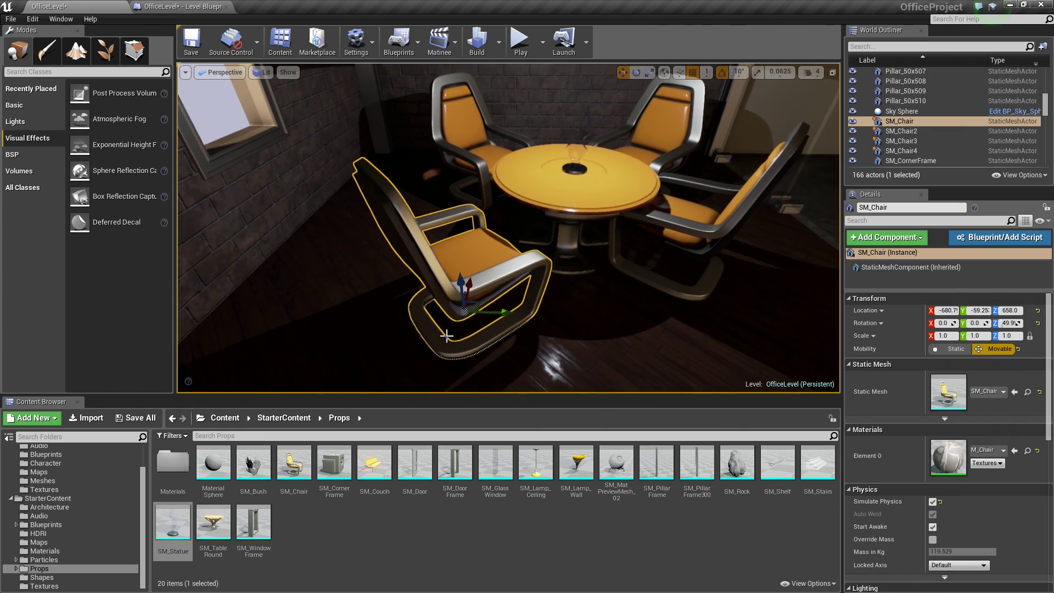
pyautogui.press('e')
pyautogui.moveTo(463, 363); pyautogui.dragTo(486, 363)
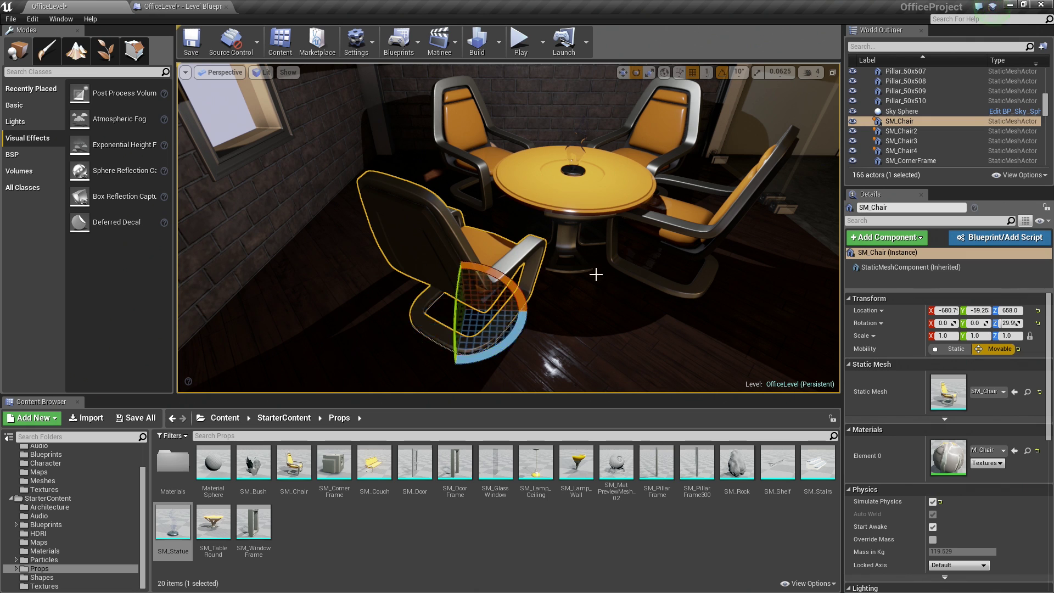
pyautogui.press('Escape')
# Move SM_Chair2 outward across the floor, away from the table, and clear the selection.
pyautogui.click(665, 236)
pyautogui.moveTo(625, 277); pyautogui.dragTo(675, 275, button='right')
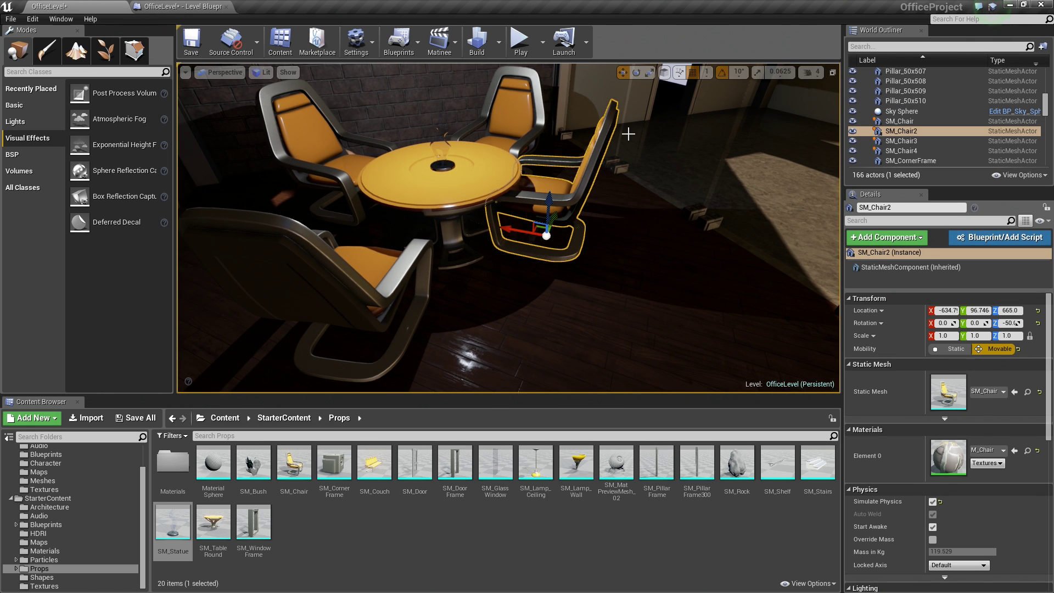
pyautogui.moveTo(508, 230); pyautogui.dragTo(562, 238)
pyautogui.moveTo(598, 242); pyautogui.dragTo(661, 266, button='right')
pyautogui.moveTo(661, 265); pyautogui.dragTo(601, 258)
pyautogui.press('Escape')
# Pull SM_Chair4 and the other chair at the far side of the table outward to leave more space around the table.
pyautogui.moveTo(609, 248); pyautogui.dragTo(605, 232, button='right')
pyautogui.click(548, 188)
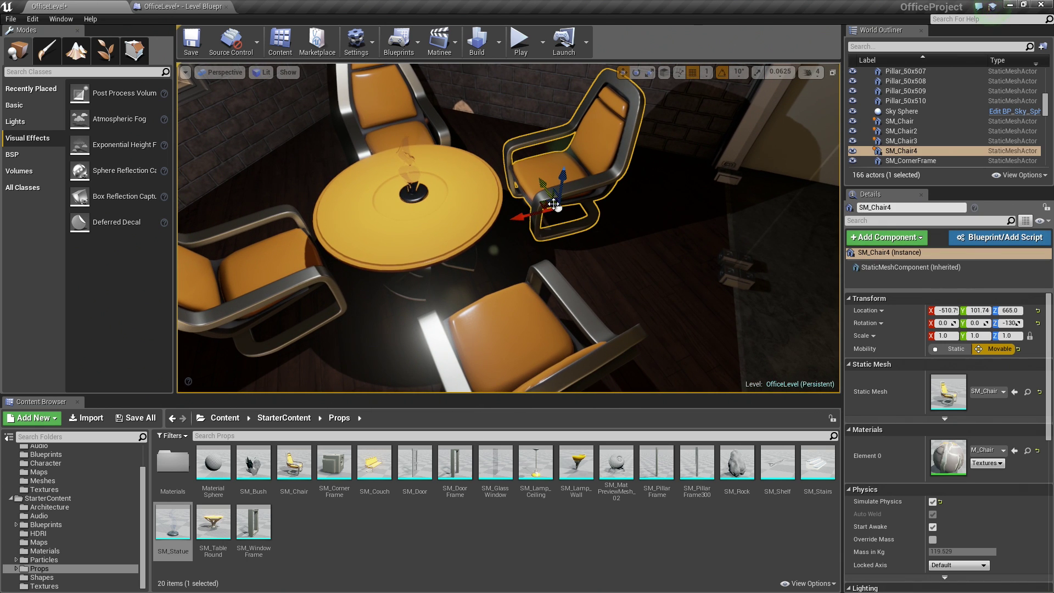
pyautogui.moveTo(533, 215); pyautogui.dragTo(571, 196)
pyautogui.moveTo(556, 189); pyautogui.dragTo(481, 195, button='right')
pyautogui.click(481, 195)
pyautogui.moveTo(486, 198); pyautogui.dragTo(405, 204)
# Rotate SM_Chair about its vertical axis to about 40°, shift it slightly across the floor, and clear the selection.
pyautogui.click(484, 276)
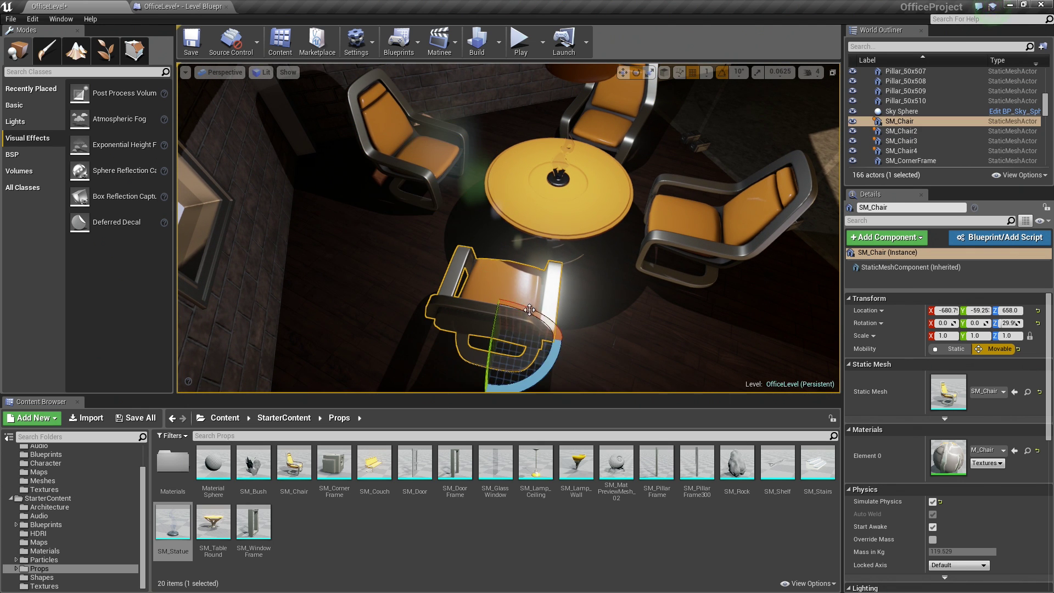
pyautogui.moveTo(536, 374); pyautogui.dragTo(516, 382)
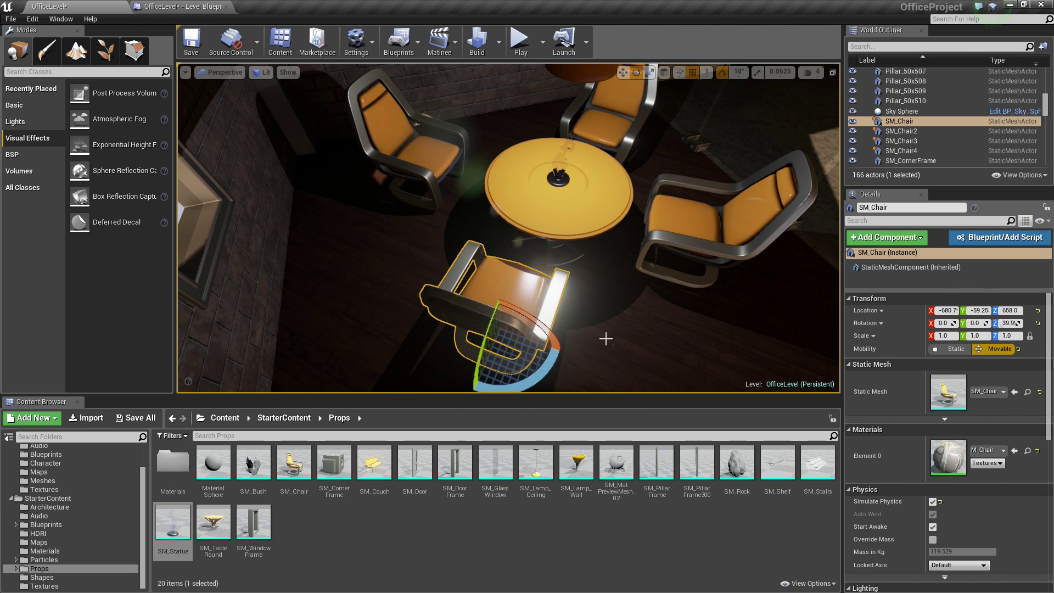
pyautogui.moveTo(605, 339); pyautogui.dragTo(558, 318, button='right')
pyautogui.press('w')
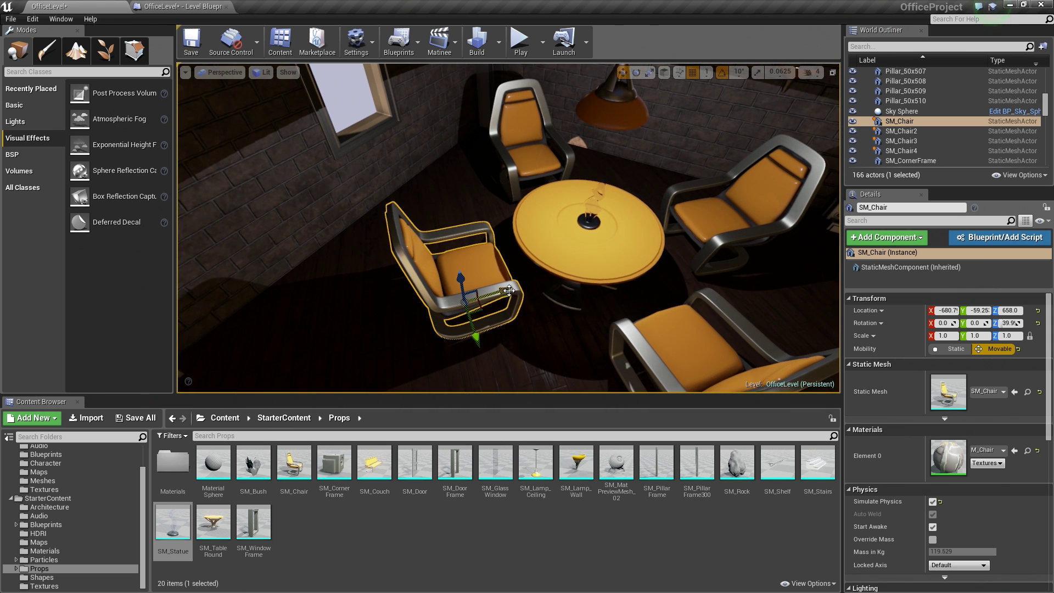
pyautogui.moveTo(509, 291); pyautogui.dragTo(492, 295)
pyautogui.press('Escape')
# Run the level in Simulate mode to check how the table and chairs settle, and stop the simulation.
pyautogui.moveTo(584, 291); pyautogui.dragTo(630, 272, button='right')
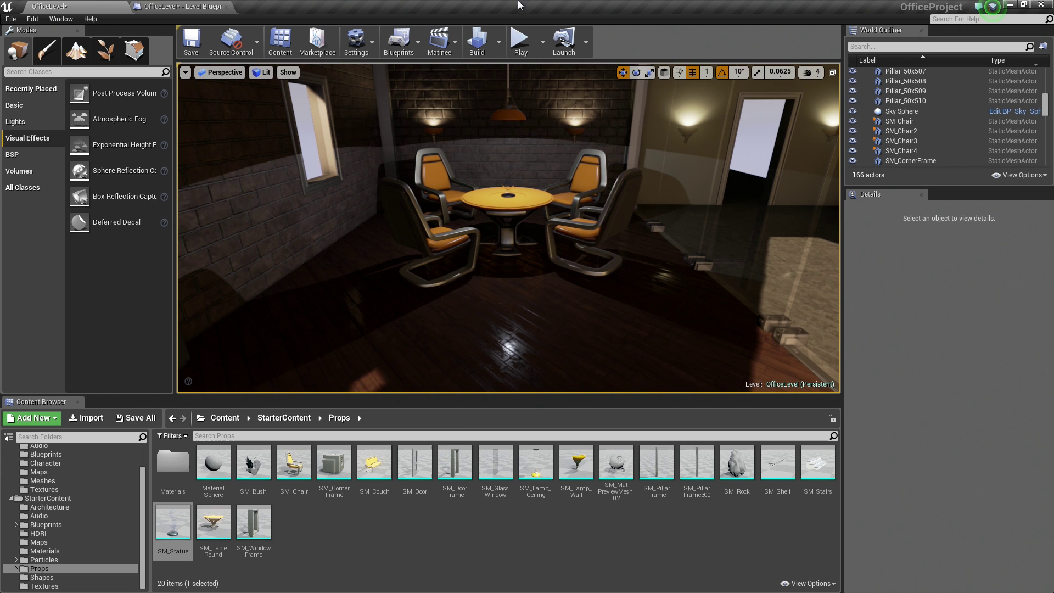
pyautogui.click(540, 40)
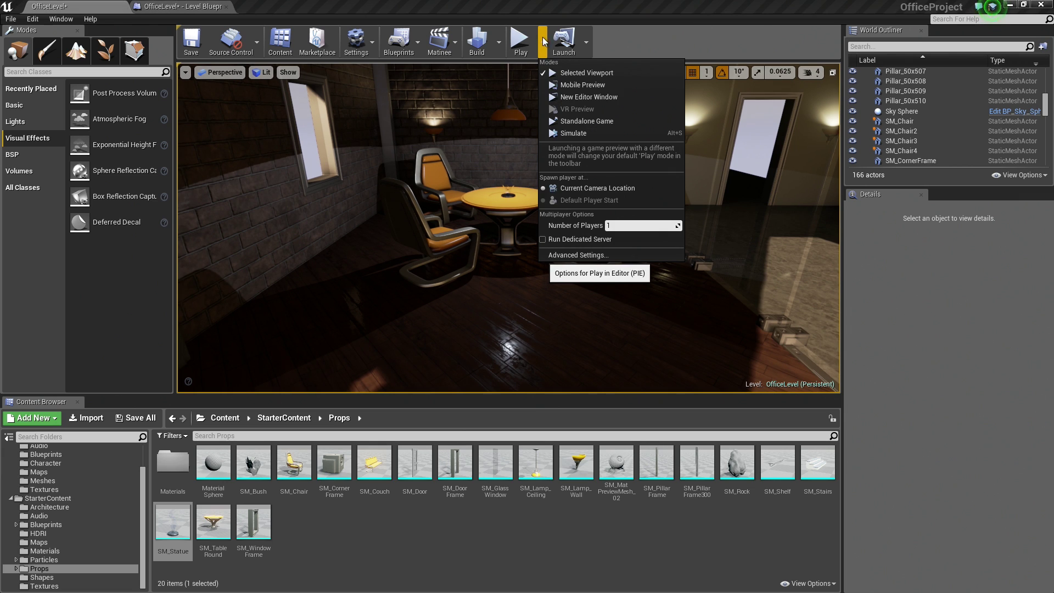
pyautogui.click(571, 133)
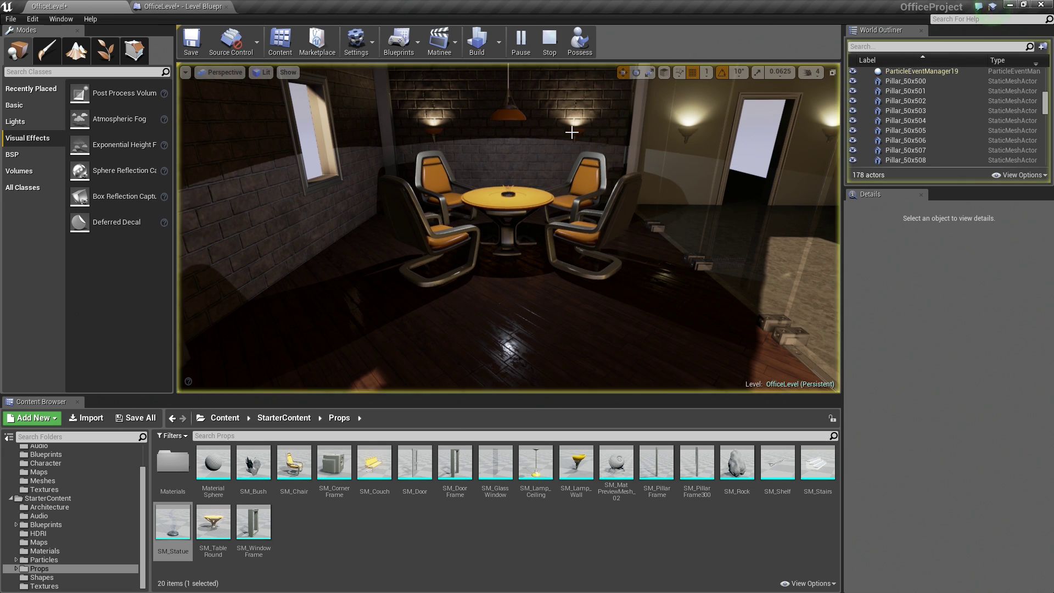
pyautogui.click(549, 43)
# Play the level in the selected viewport and shoot at the table to test the furniture's physics.
pyautogui.click(545, 48)
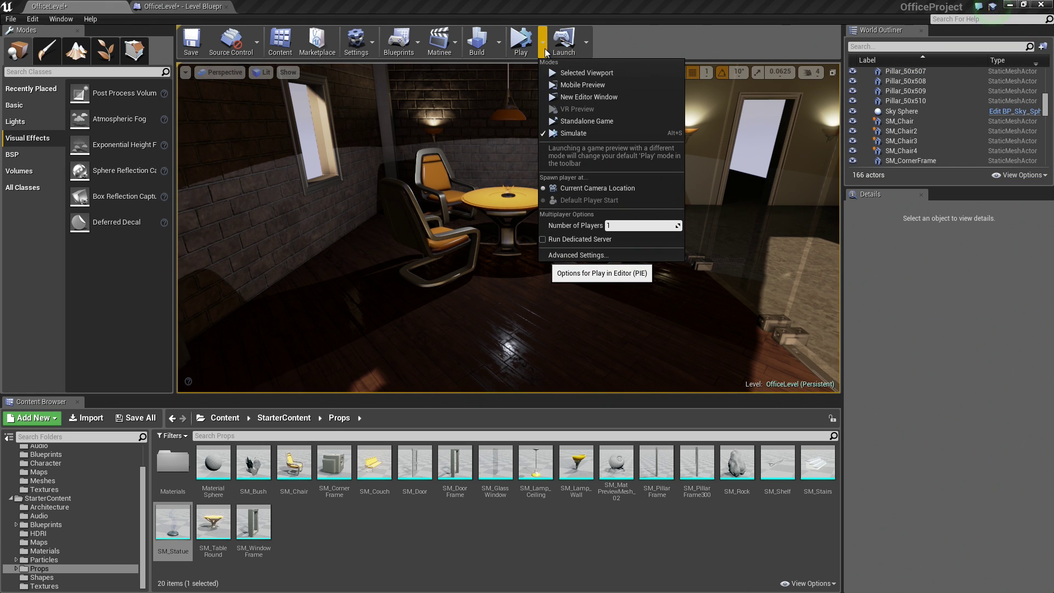
pyautogui.click(576, 73)
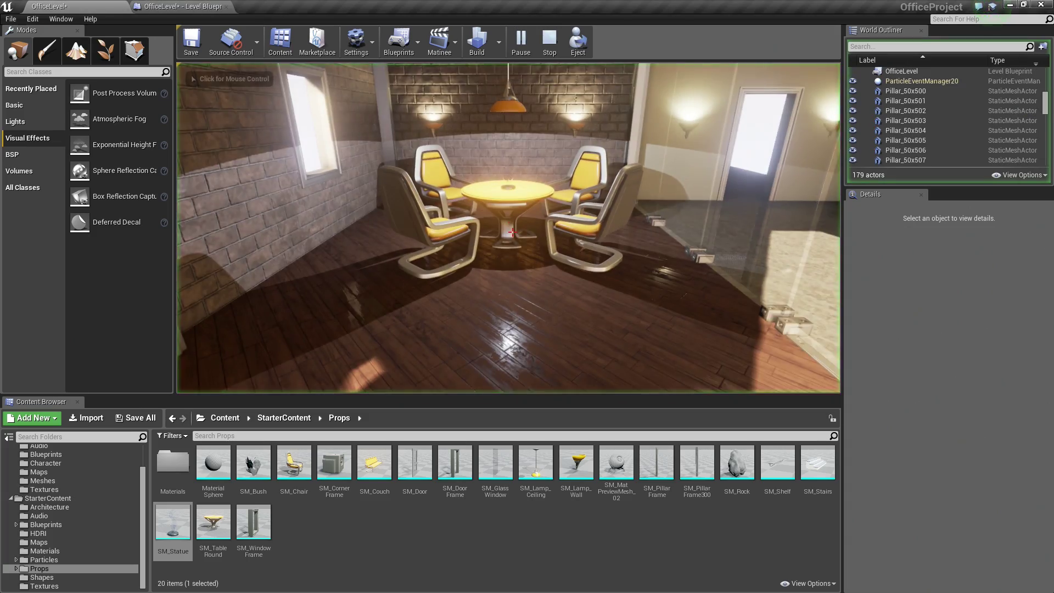
pyautogui.press('a')
pyautogui.click(512, 232)
pyautogui.click(512, 232)
pyautogui.press('d')
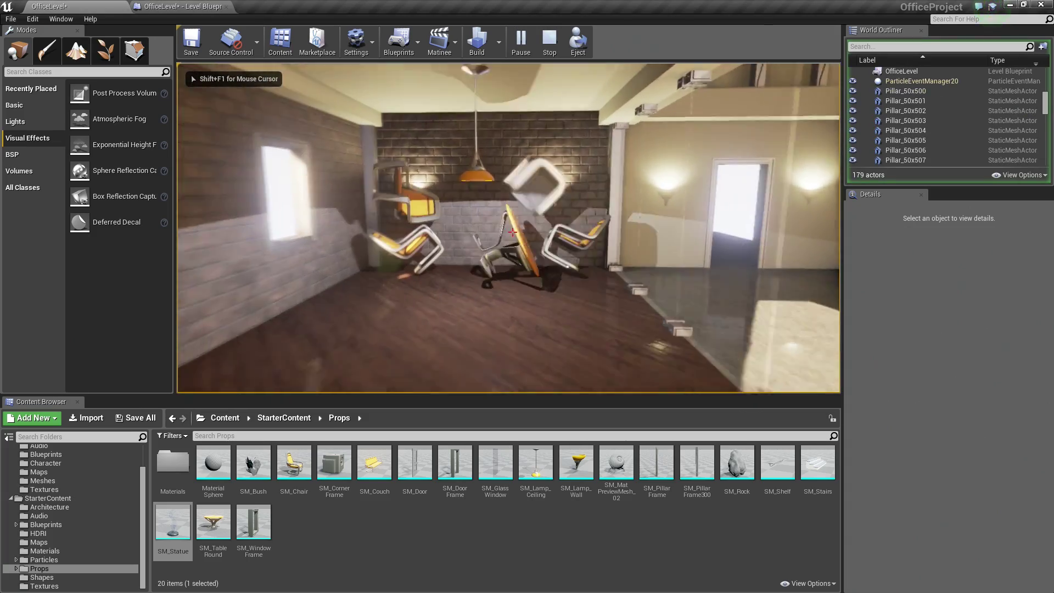
# Keep shooting at the scattered chairs while moving around, and look over the brick room from further back.
pyautogui.press('w')
pyautogui.click(512, 232)
pyautogui.click(512, 232)
pyautogui.press('s')
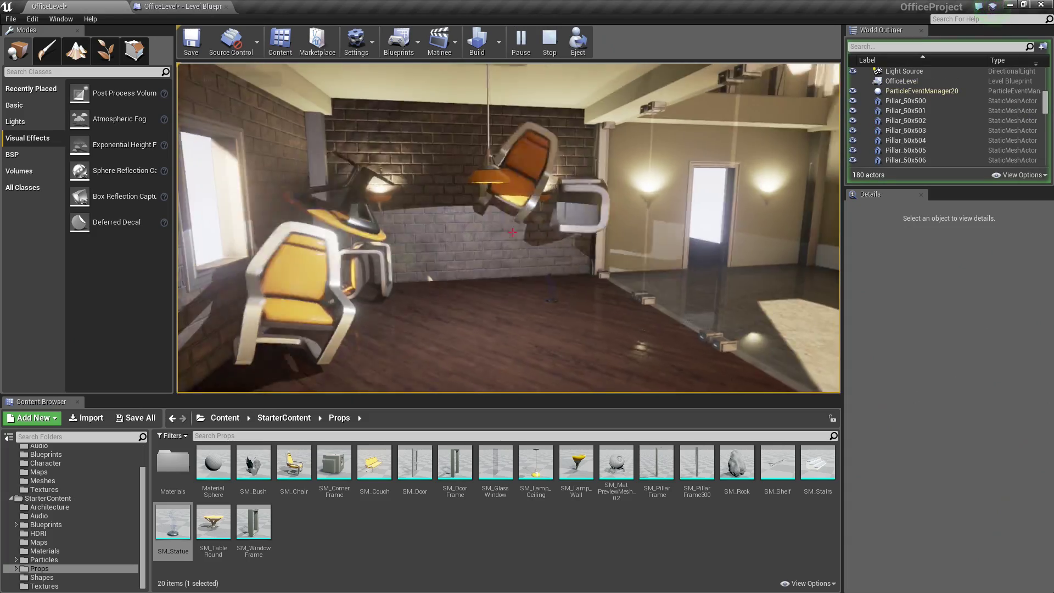
pyautogui.press('w')
pyautogui.click(512, 232)
pyautogui.click(512, 233)
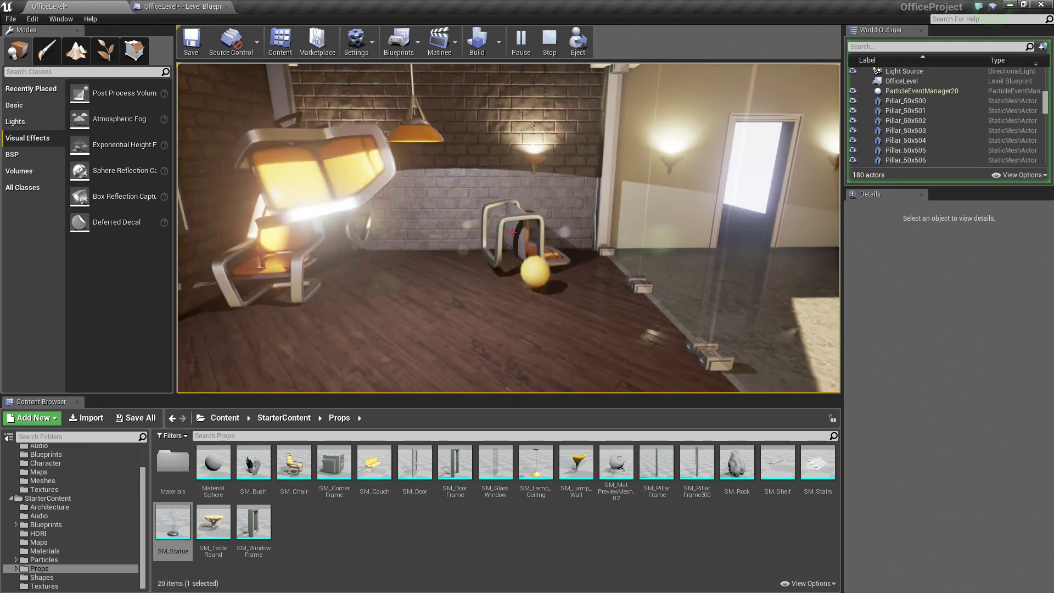
pyautogui.press('s')
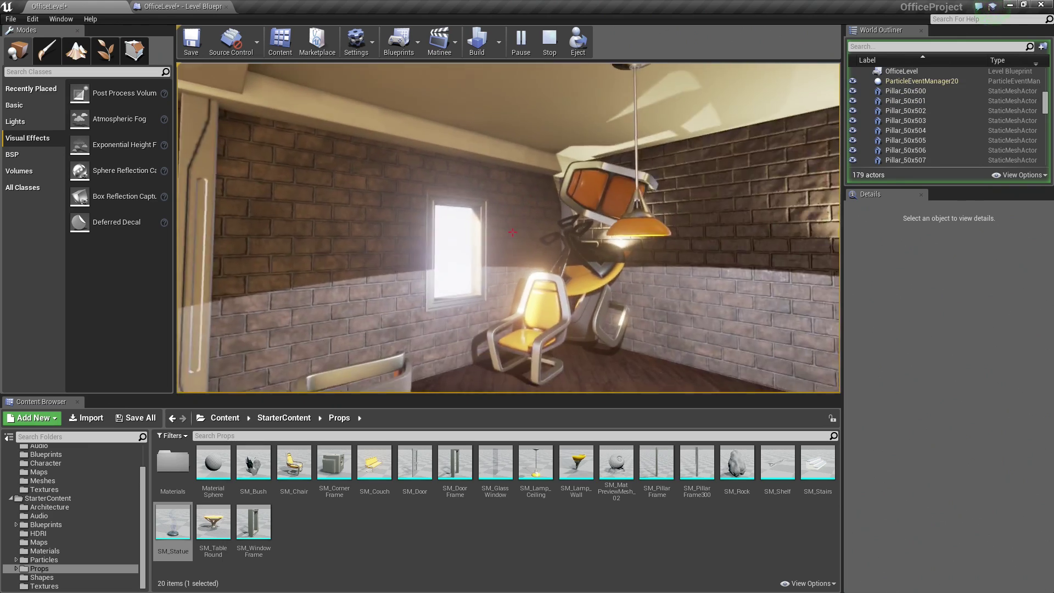
pyautogui.press('a')
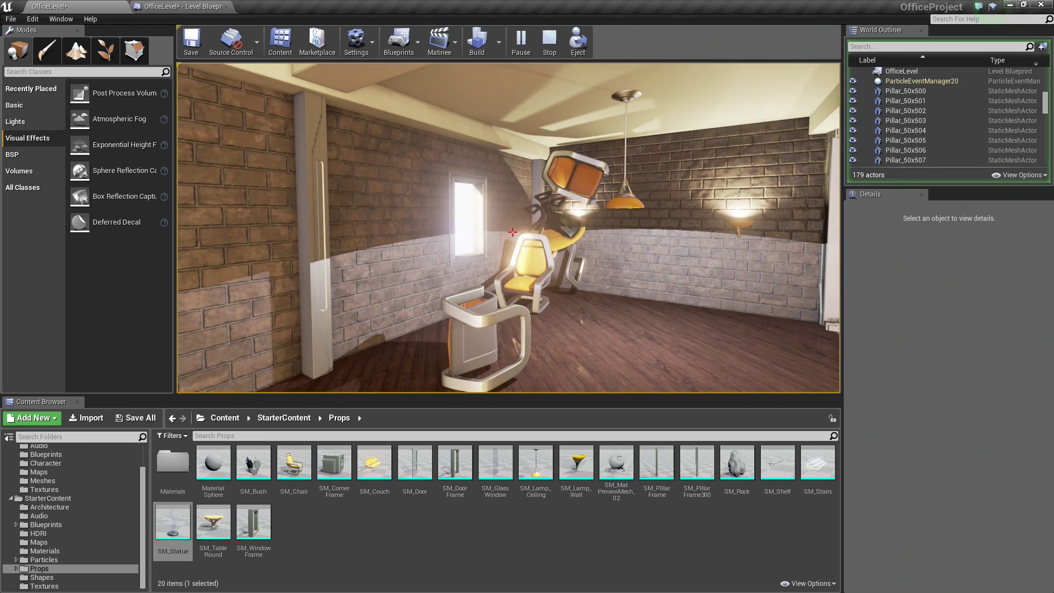